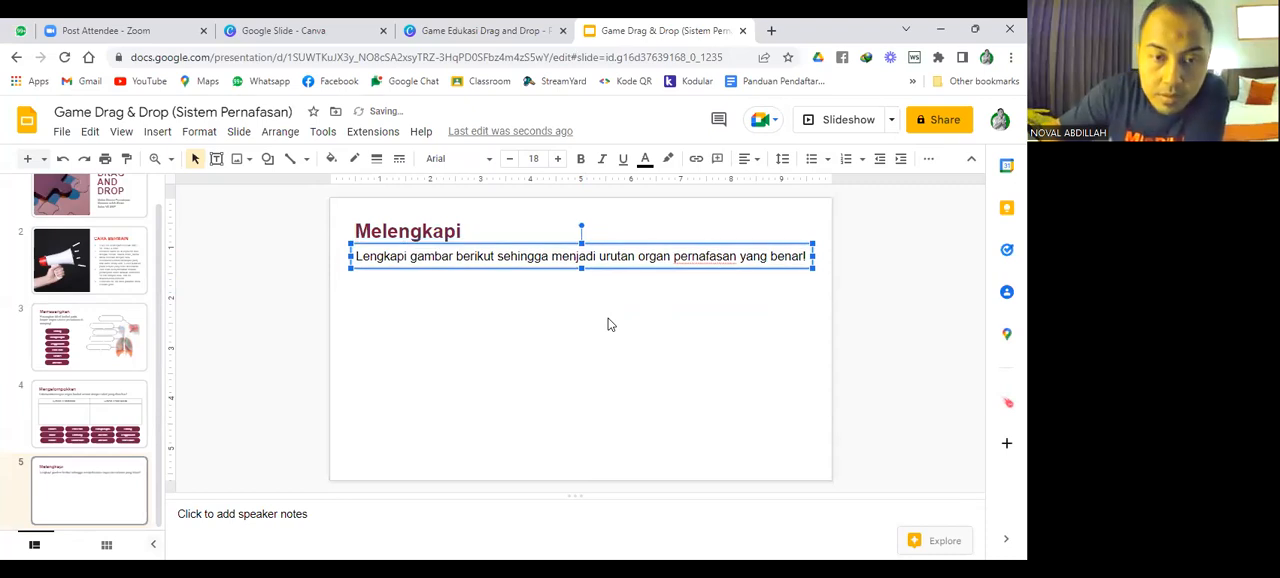
Search the web for images of "Hidung" using Explore and look through the results for a usable nose picture.
click(610, 324)
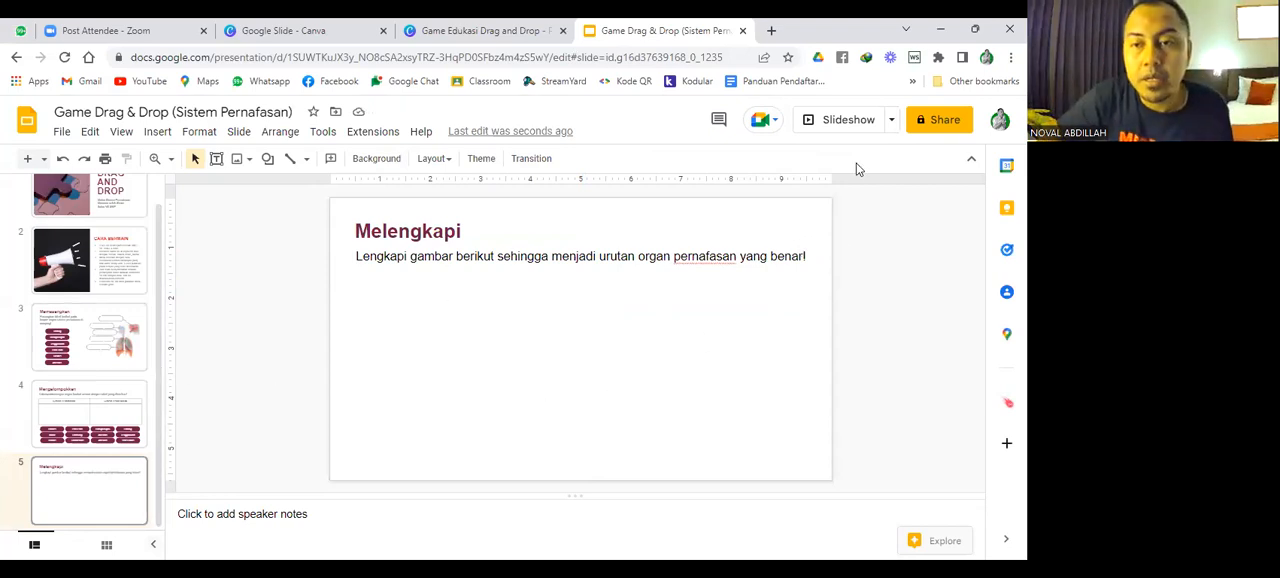
click(935, 541)
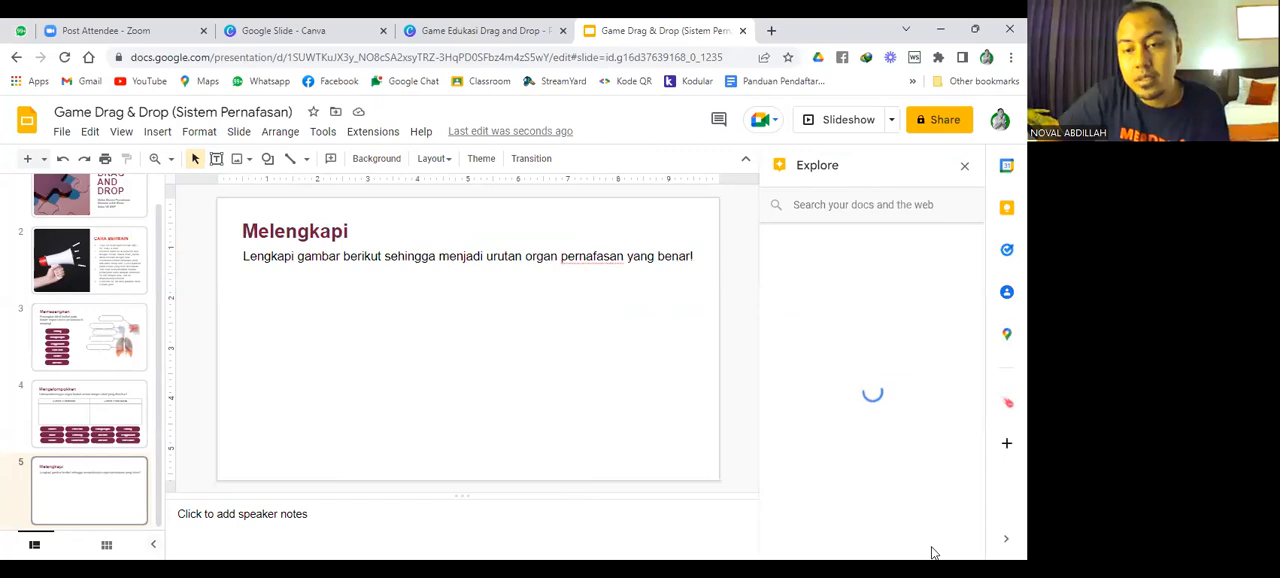
click(907, 200)
text(Hidung)
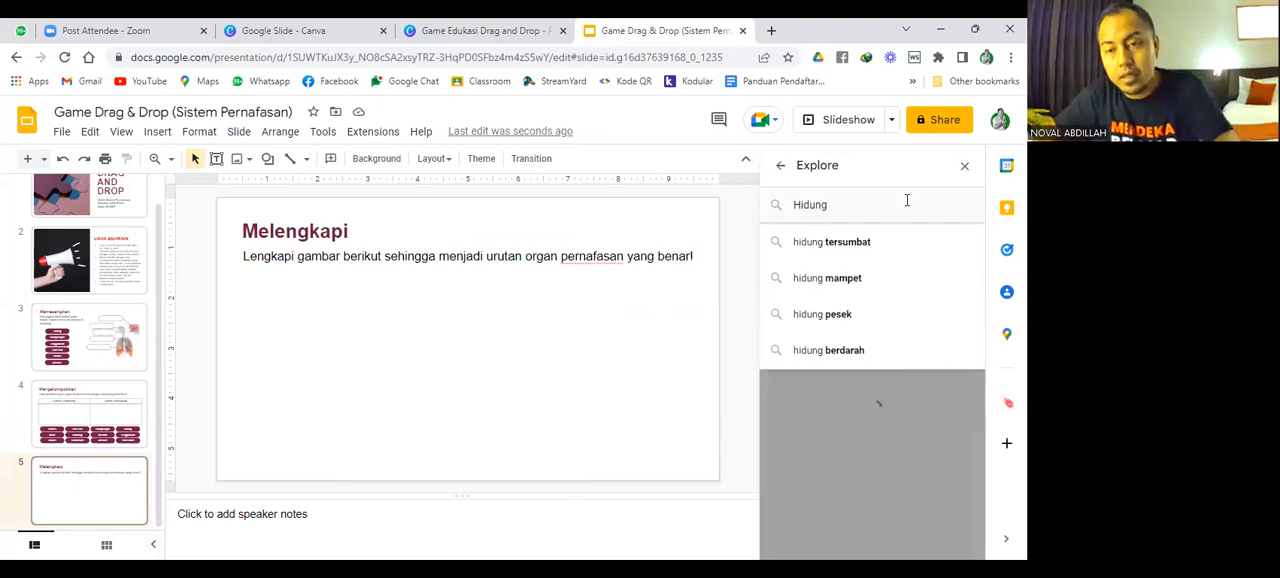
key(Return)
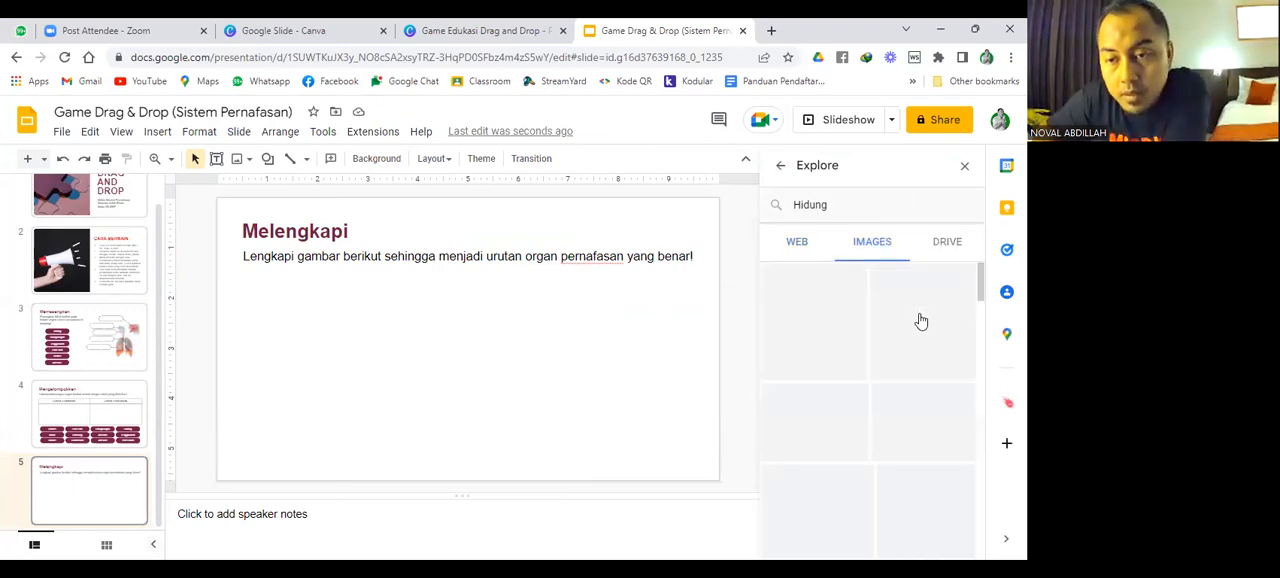
scroll(890, 345, down, 3)
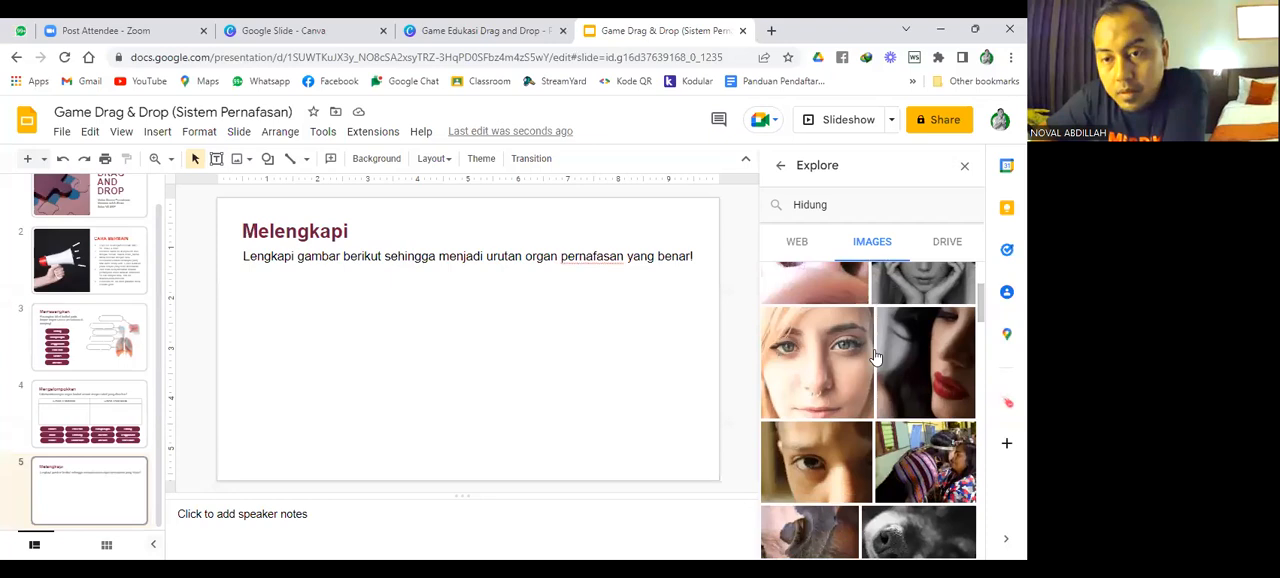
scroll(875, 360, down, 5)
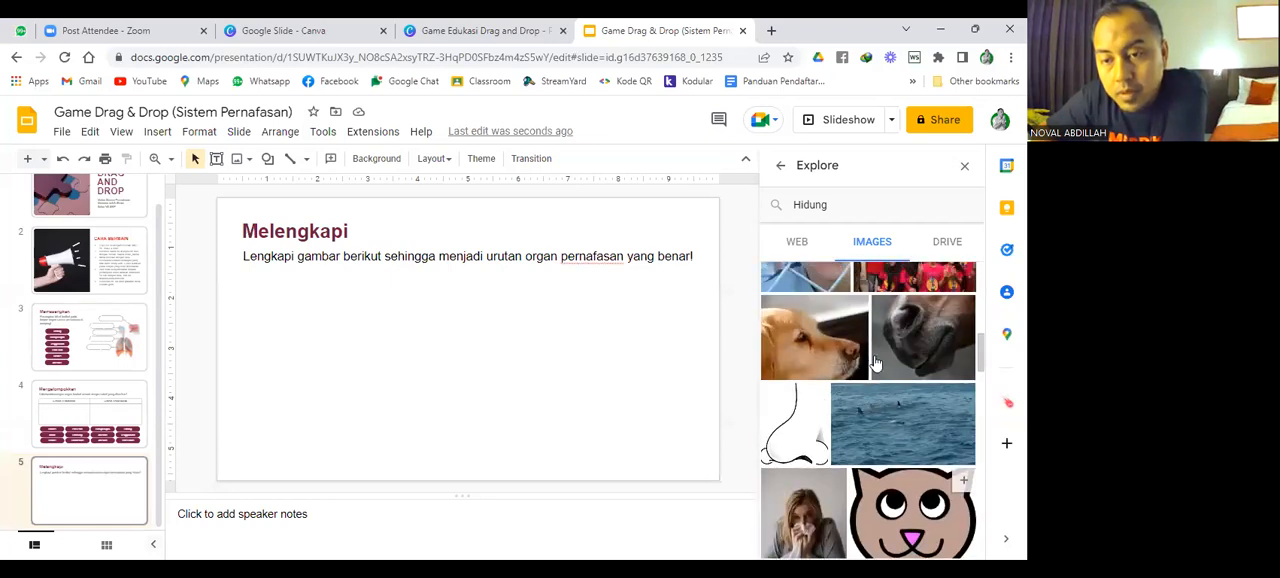
scroll(870, 360, down, 6)
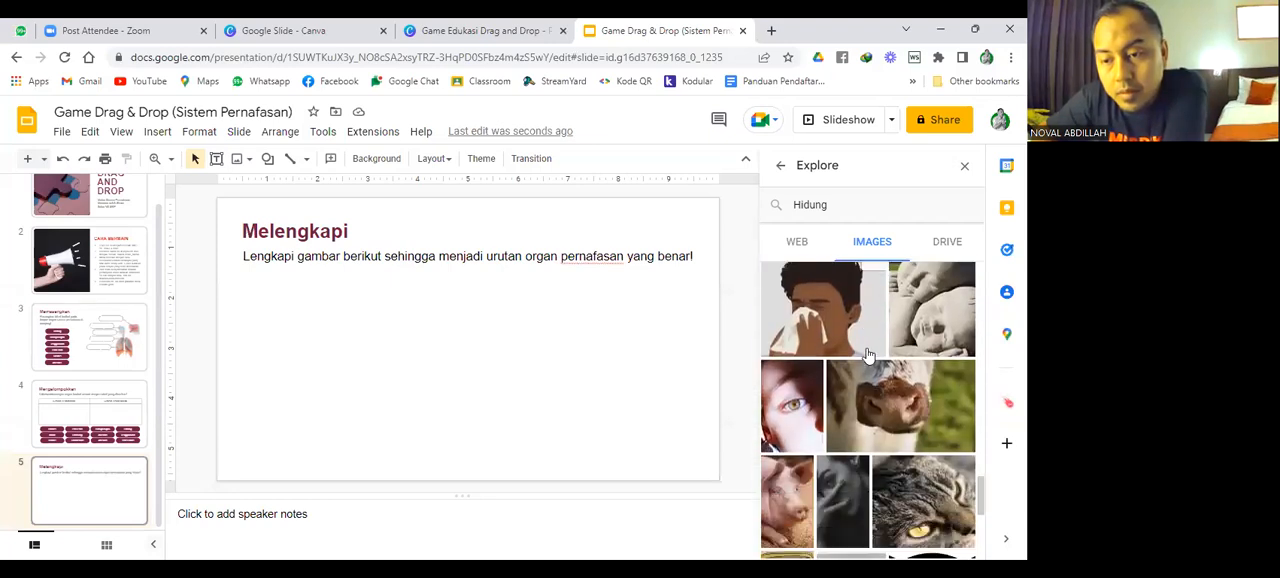
scroll(868, 356, down, 6)
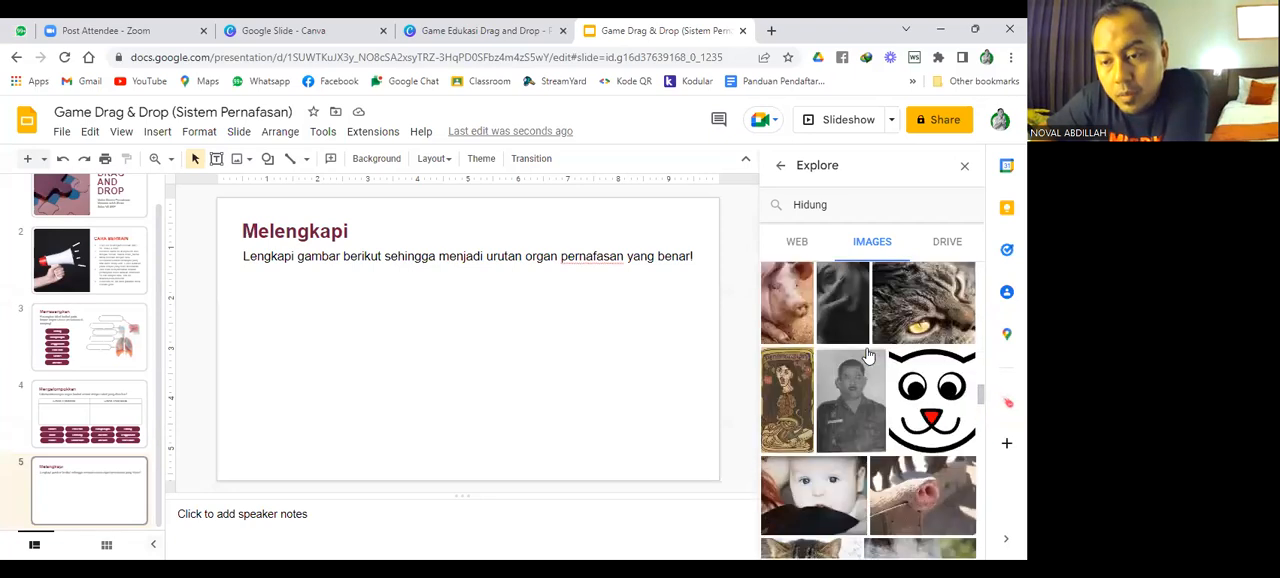
scroll(868, 358, down, 6)
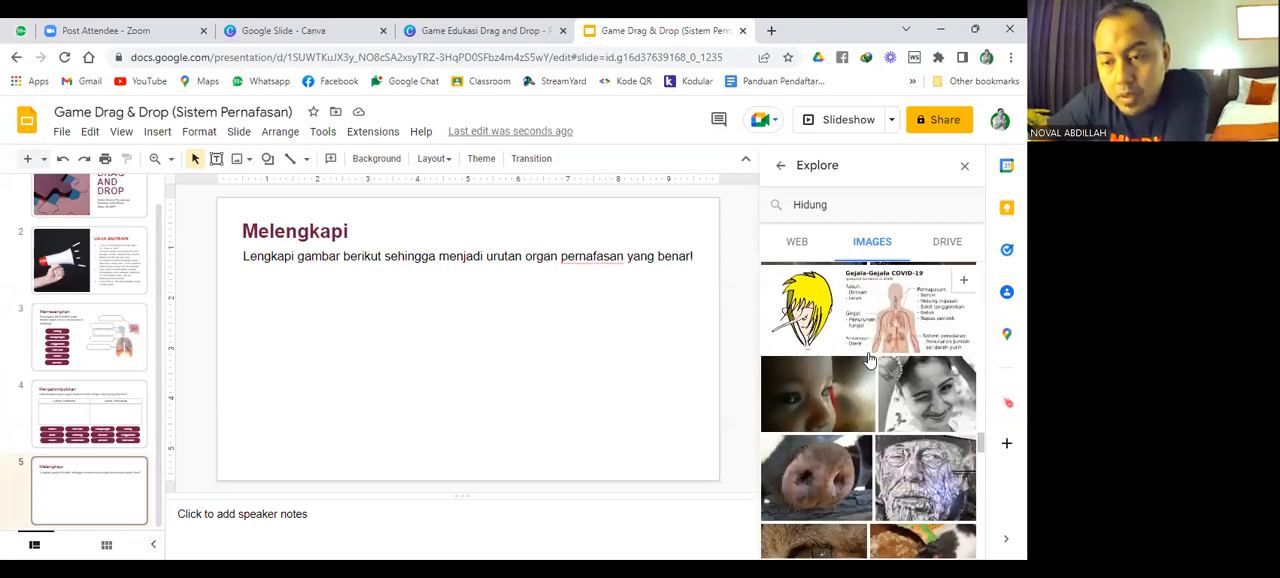
scroll(870, 360, down, 8)
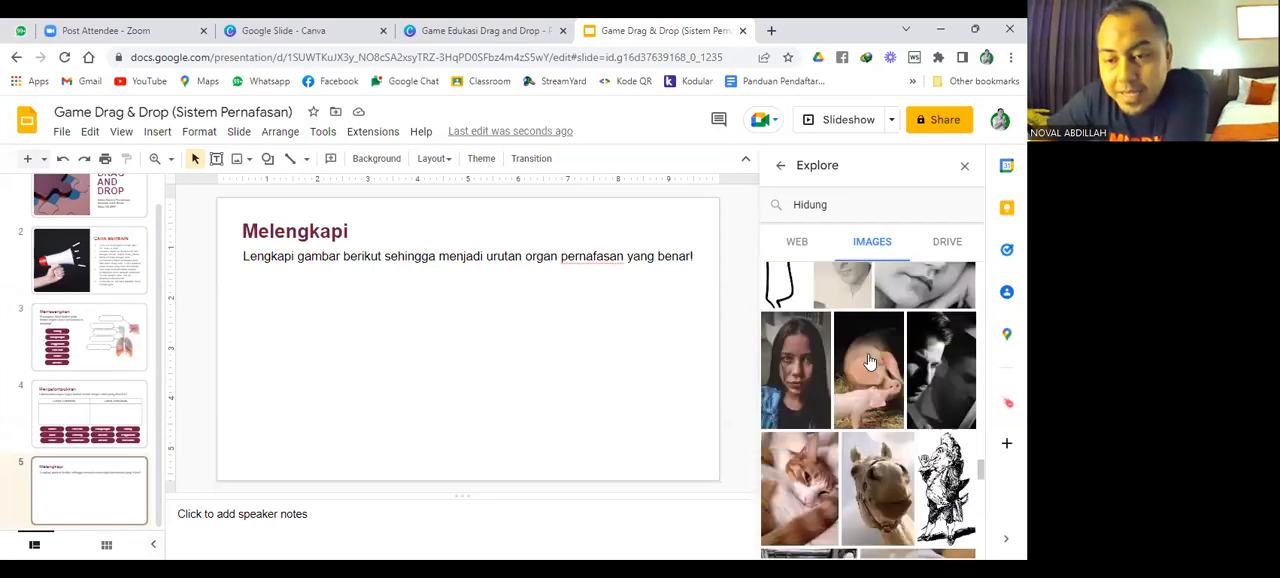
scroll(868, 360, down, 2)
Search the Explore images for "nose" and look through the results for a suitable nose illustration.
double_click(826, 208)
text(h)
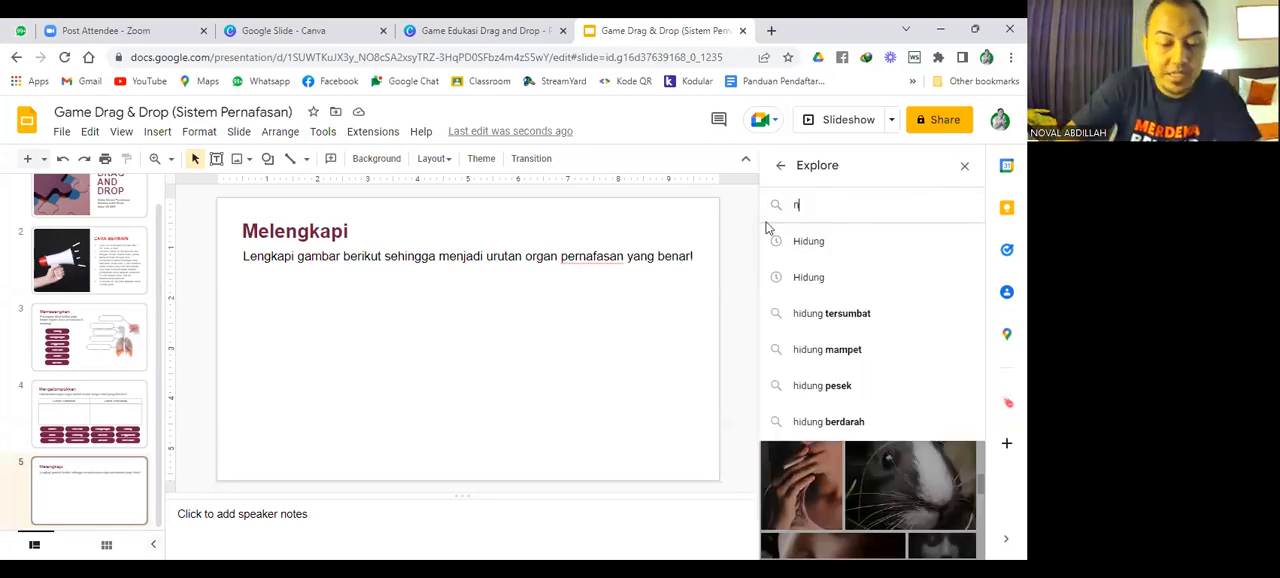
key(Return)
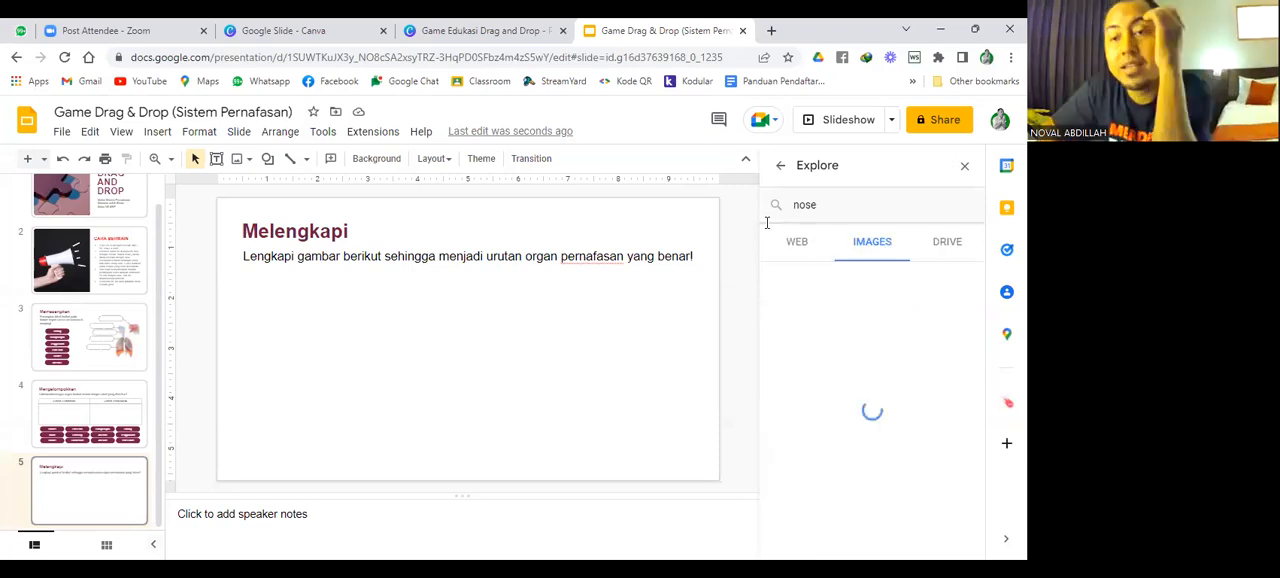
mouse_move(893, 407)
scroll(894, 396, down, 3)
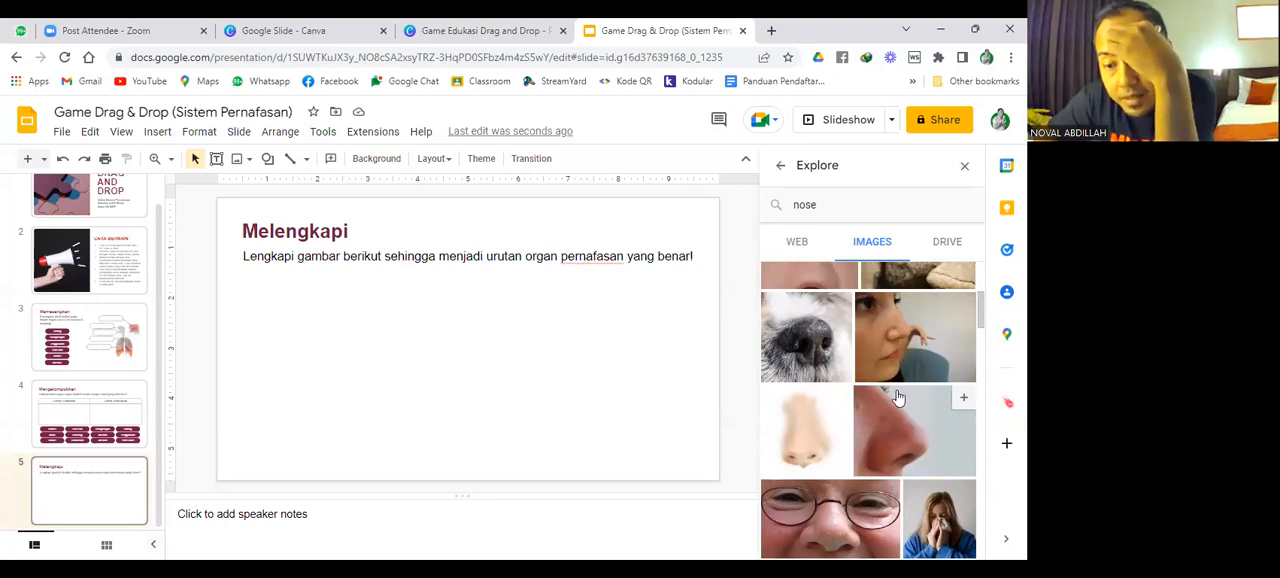
scroll(897, 397, down, 3)
scroll(897, 397, down, 3)
scroll(897, 397, down, 3)
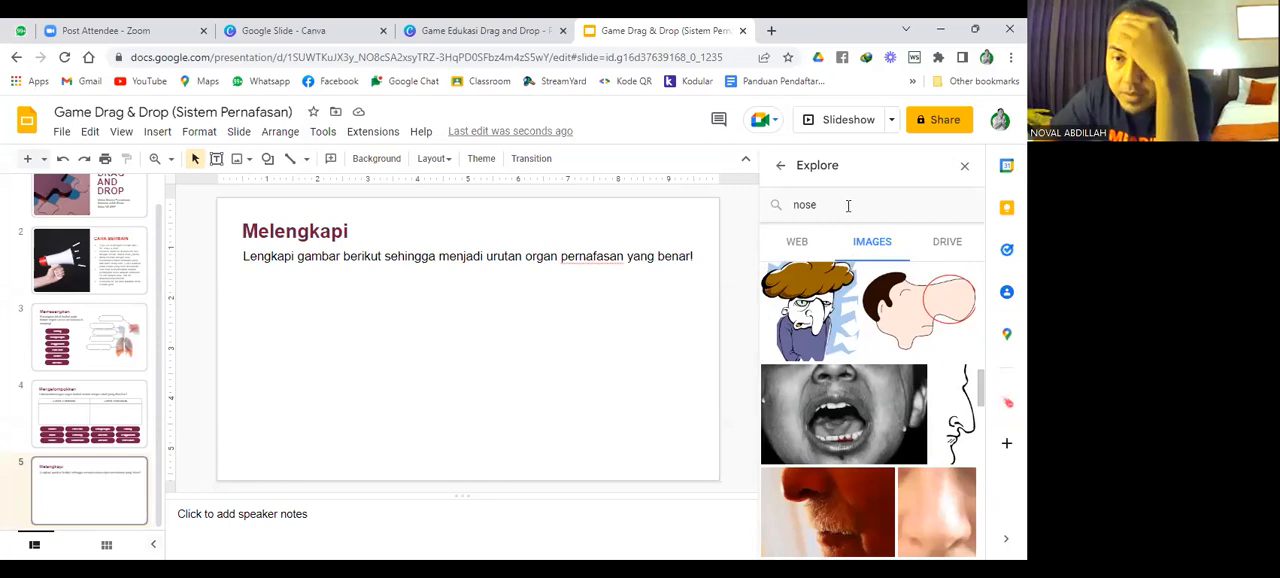
Search the Explore images for "hidung vektor".
drag(804, 210, 791, 204)
text(hidung)
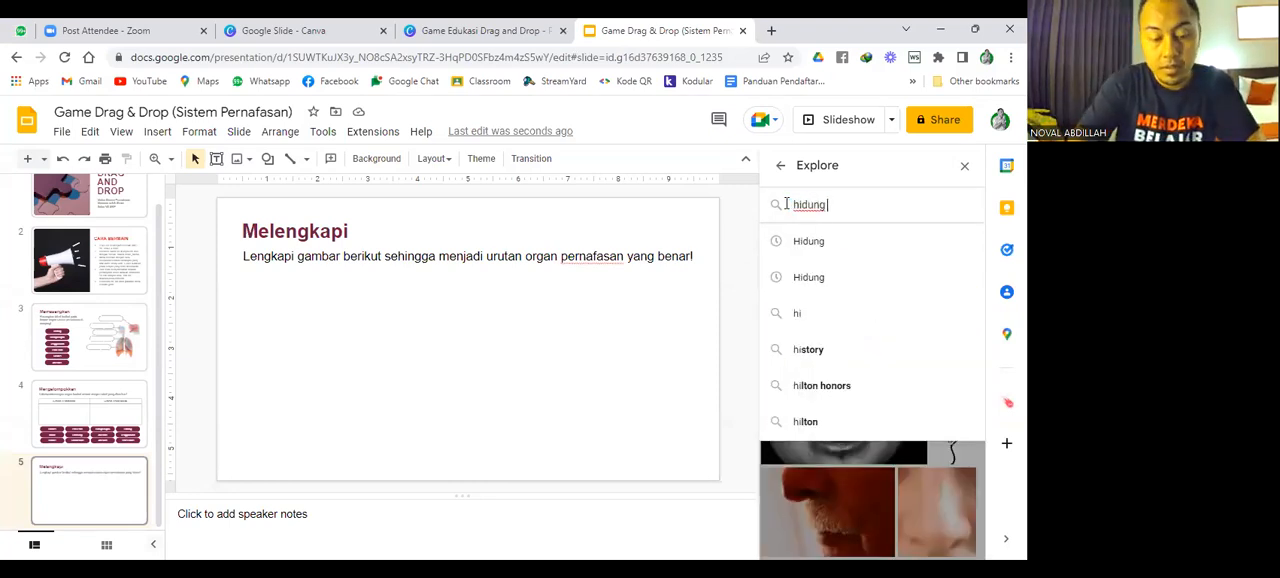
text( vektor)
key(Return)
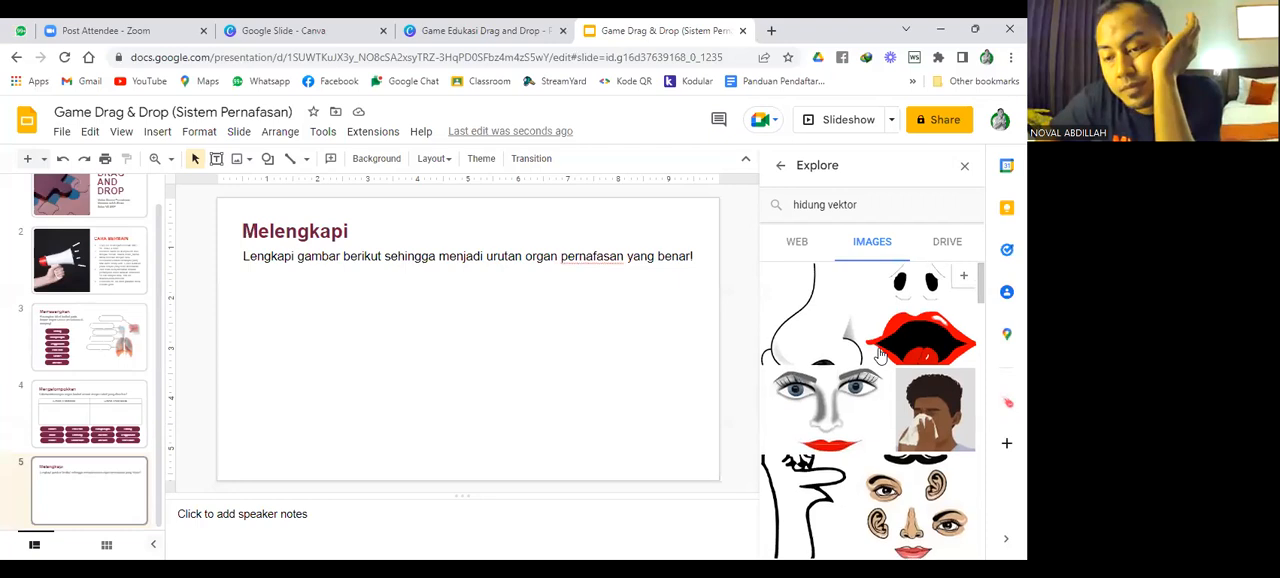
Find the publicdomainvectors.org illustration of separate facial parts in the image results and insert it into the Melengkapi slide.
scroll(878, 350, down, 5)
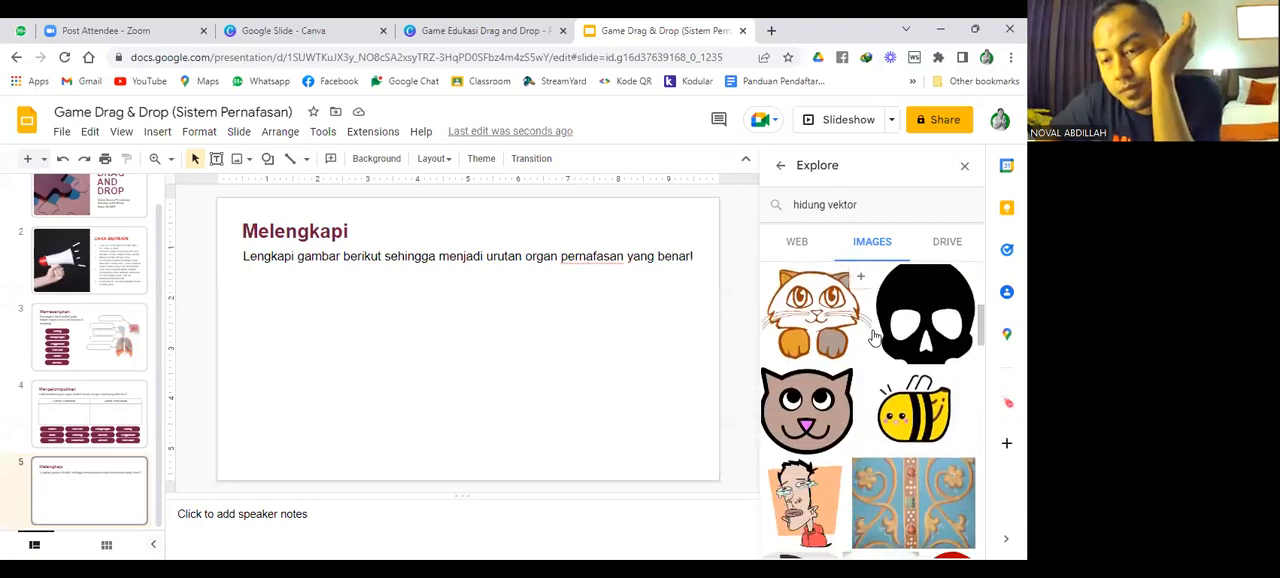
scroll(874, 338, down, 3)
scroll(874, 338, down, 5)
scroll(872, 338, down, 5)
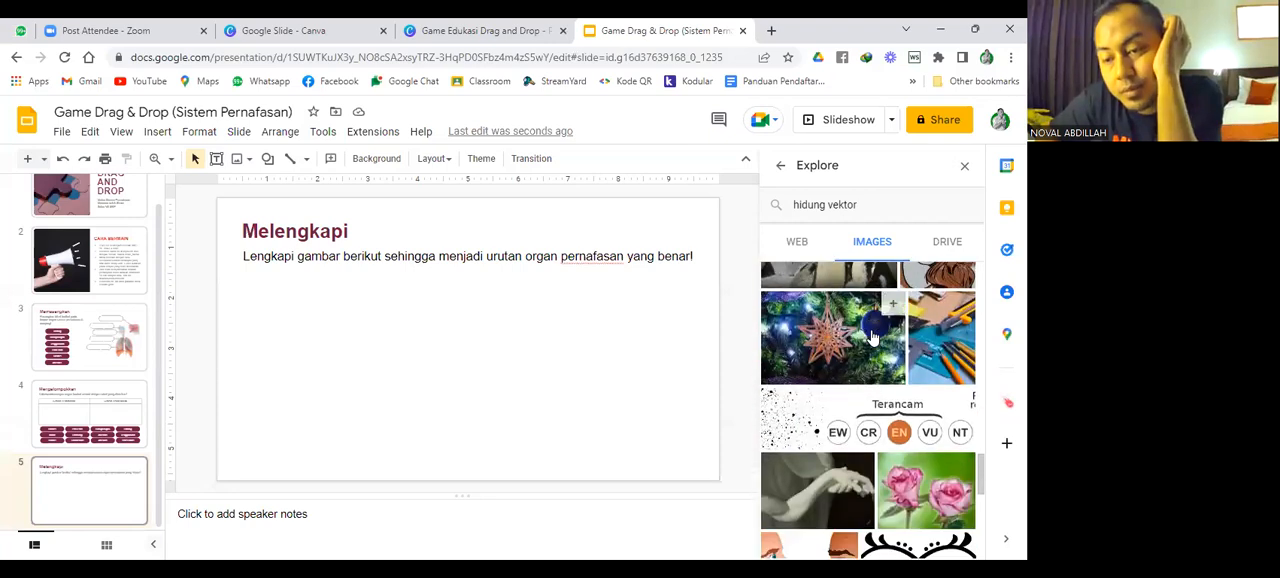
scroll(872, 336, down, 8)
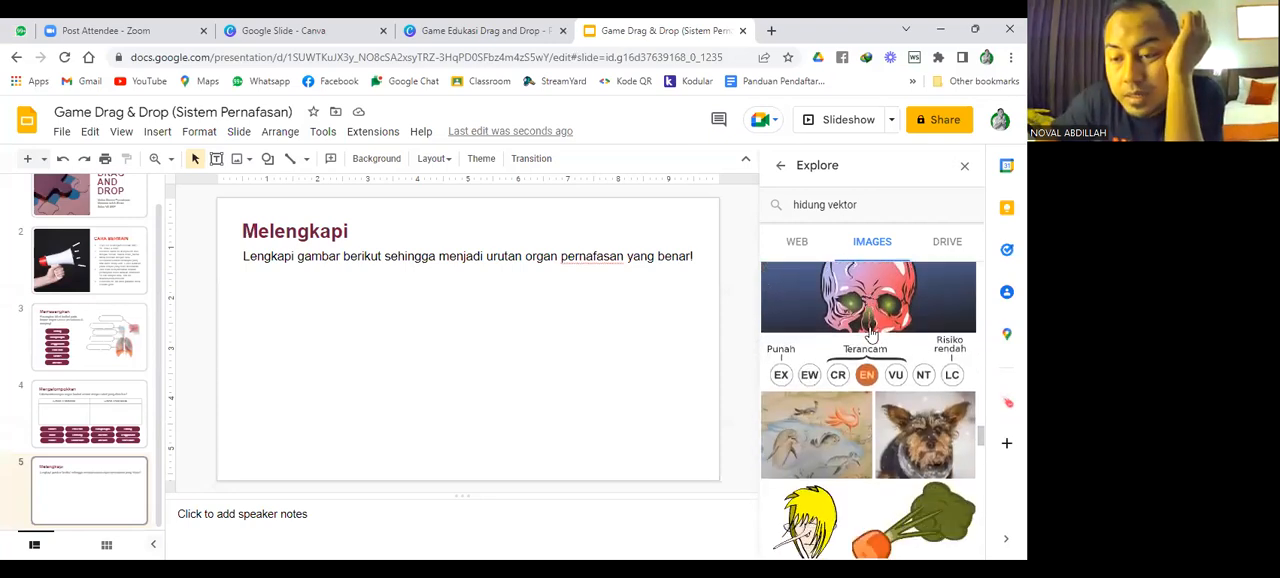
scroll(872, 336, down, 8)
scroll(870, 335, down, 5)
scroll(900, 403, down, 5)
scroll(850, 400, up, 10)
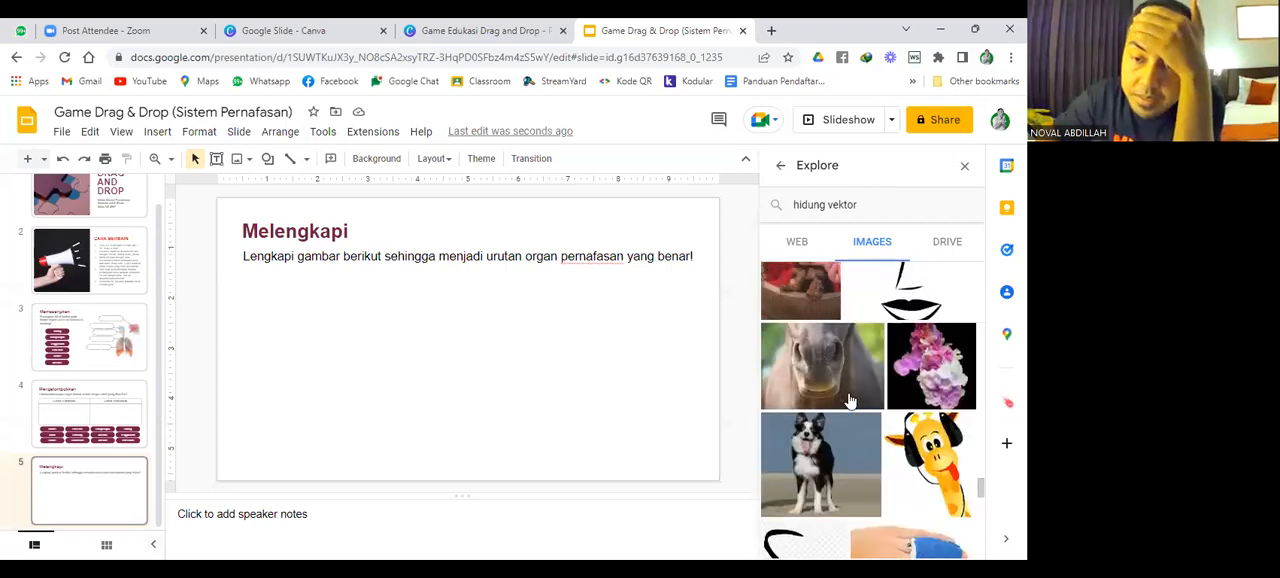
scroll(850, 400, up, 10)
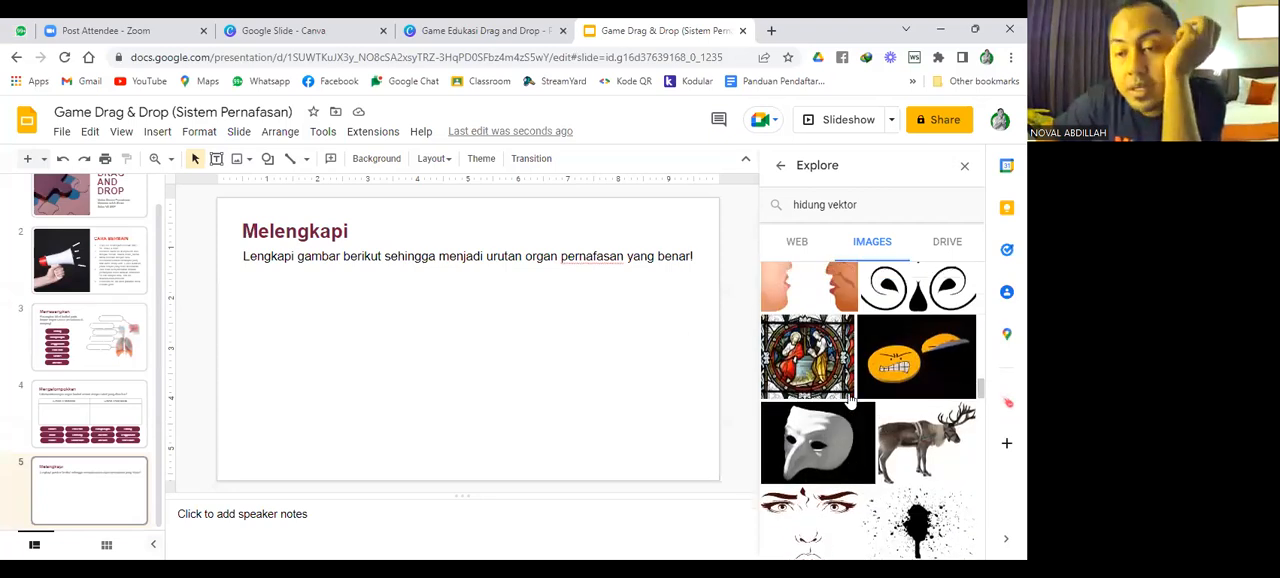
scroll(850, 400, up, 10)
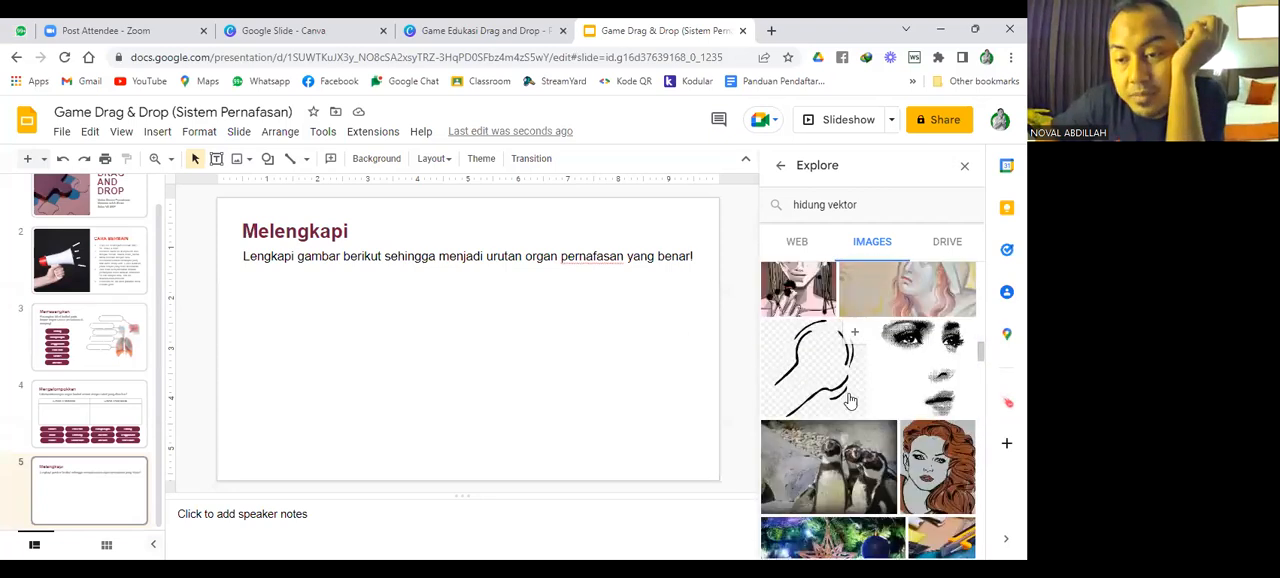
scroll(850, 400, up, 10)
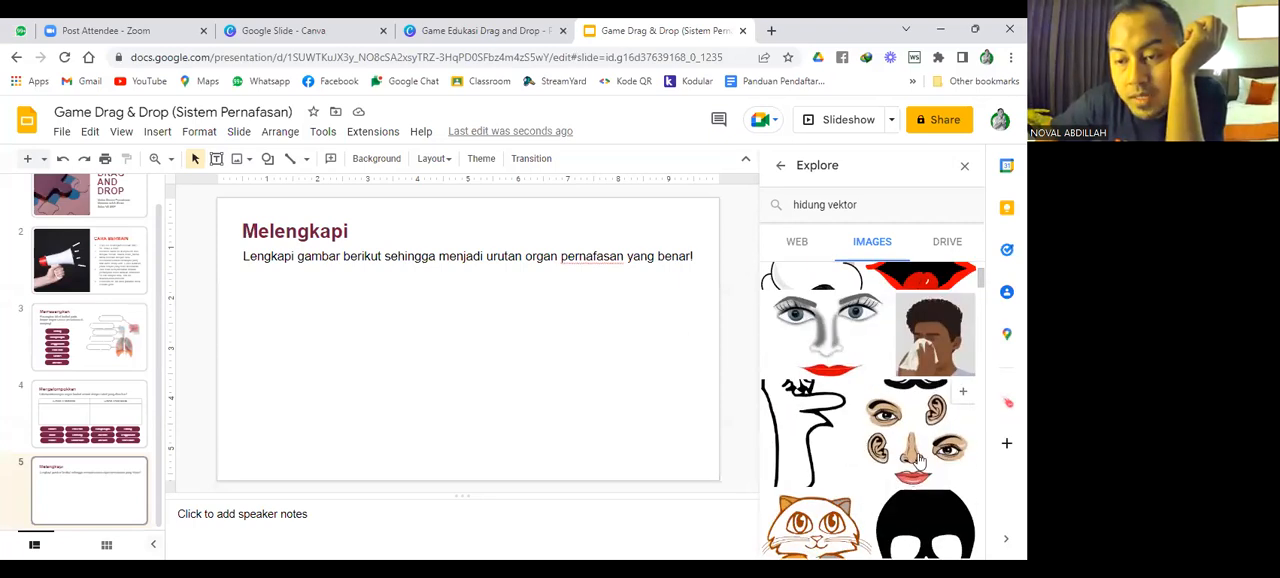
click(920, 460)
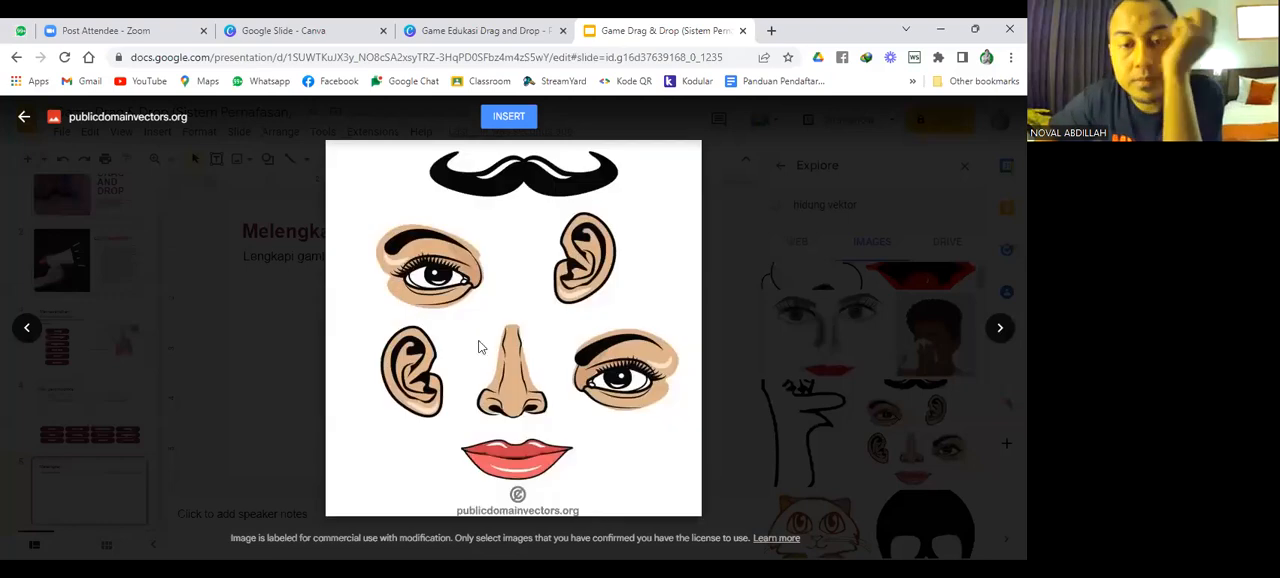
click(521, 119)
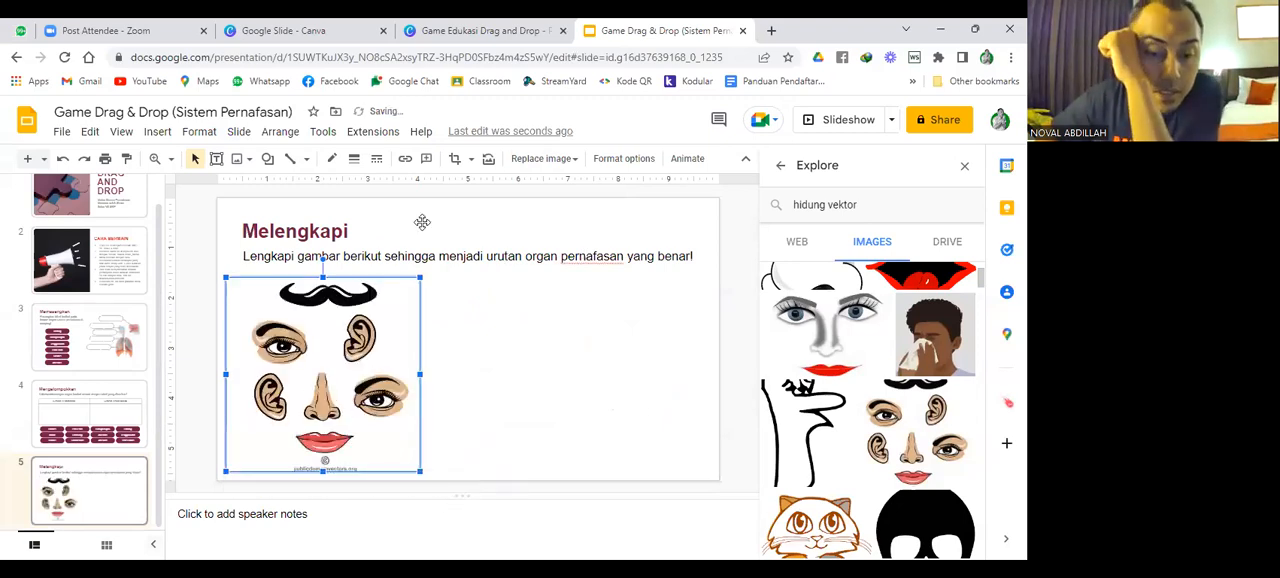
Crop the inserted facial-parts illustration on all sides so that only the nose remains.
click(455, 160)
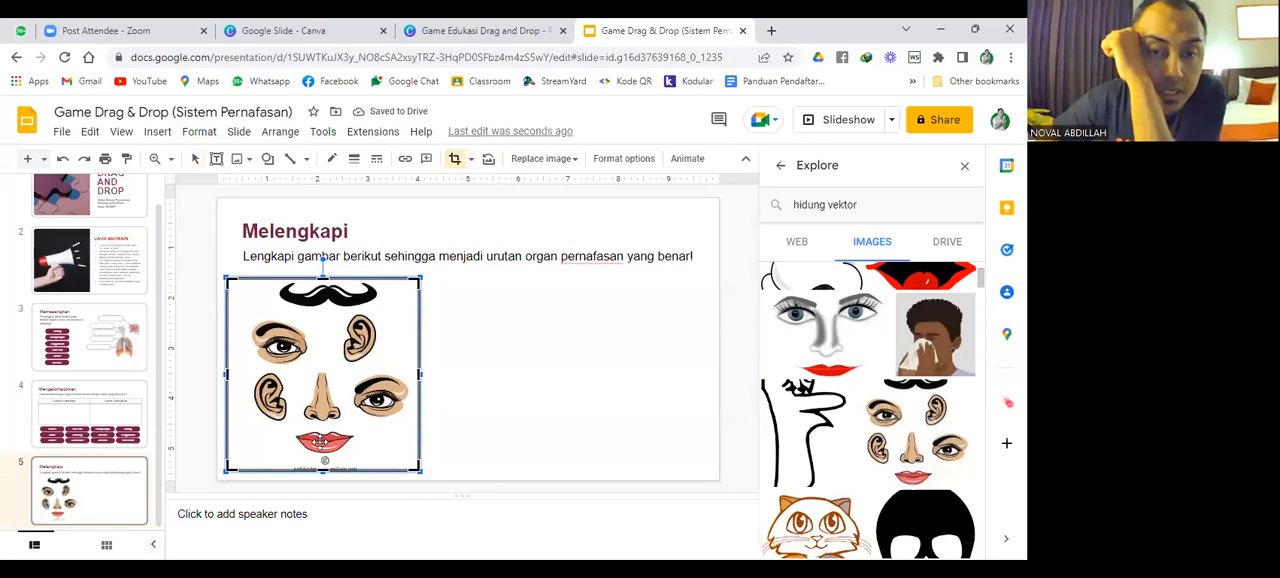
drag(323, 463, 323, 425)
drag(419, 352, 345, 353)
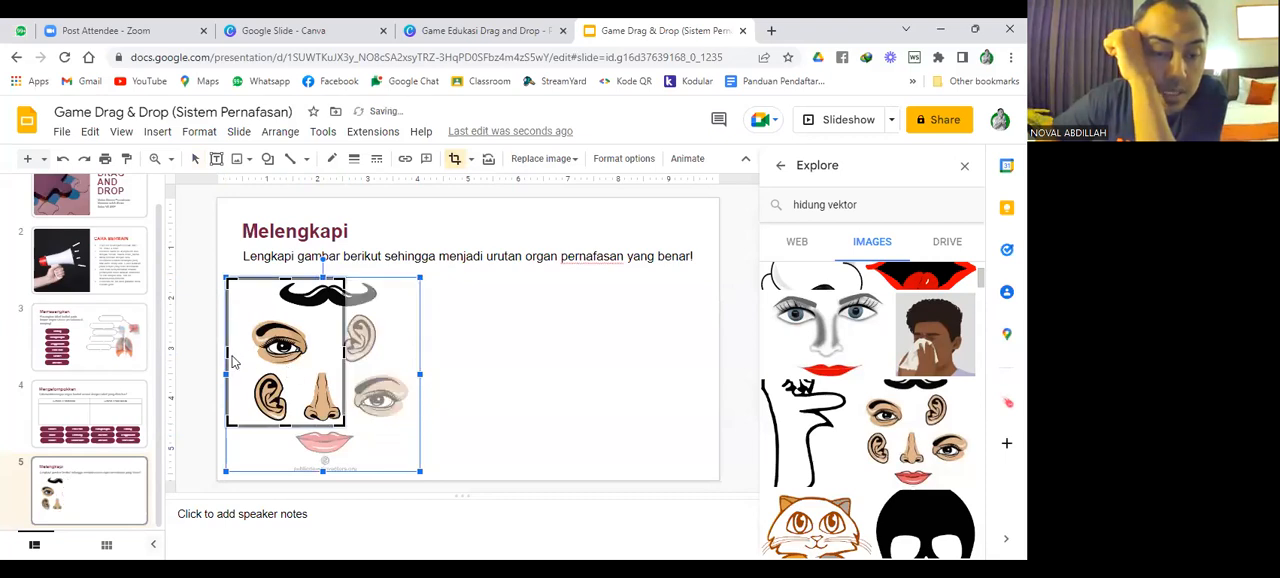
drag(260, 358, 282, 365)
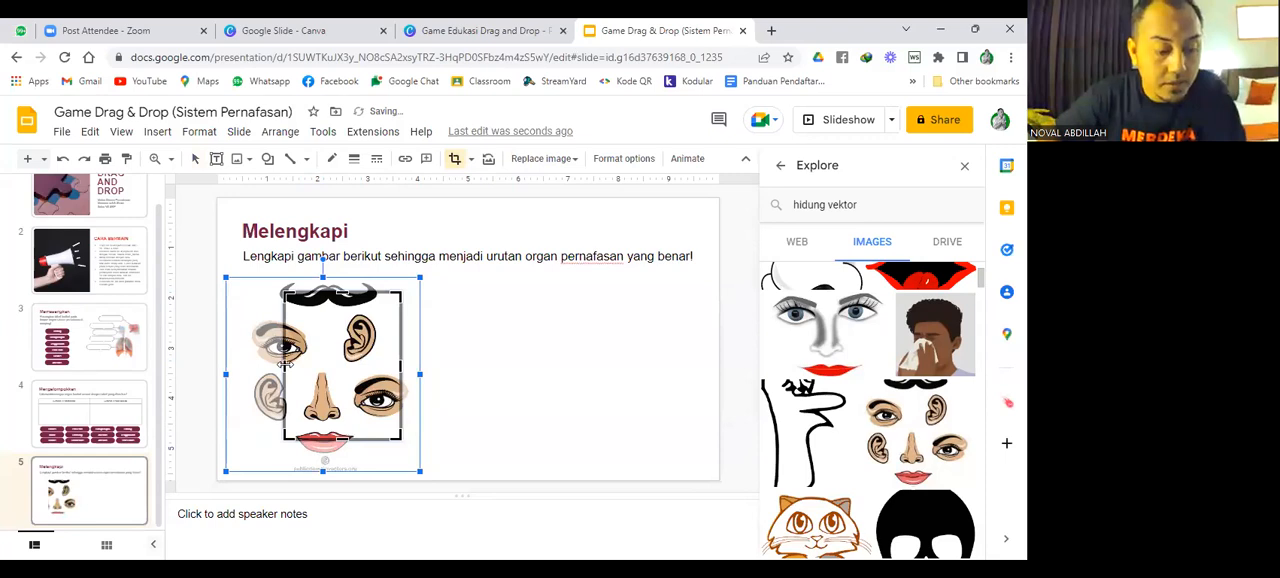
key(ctrl+z)
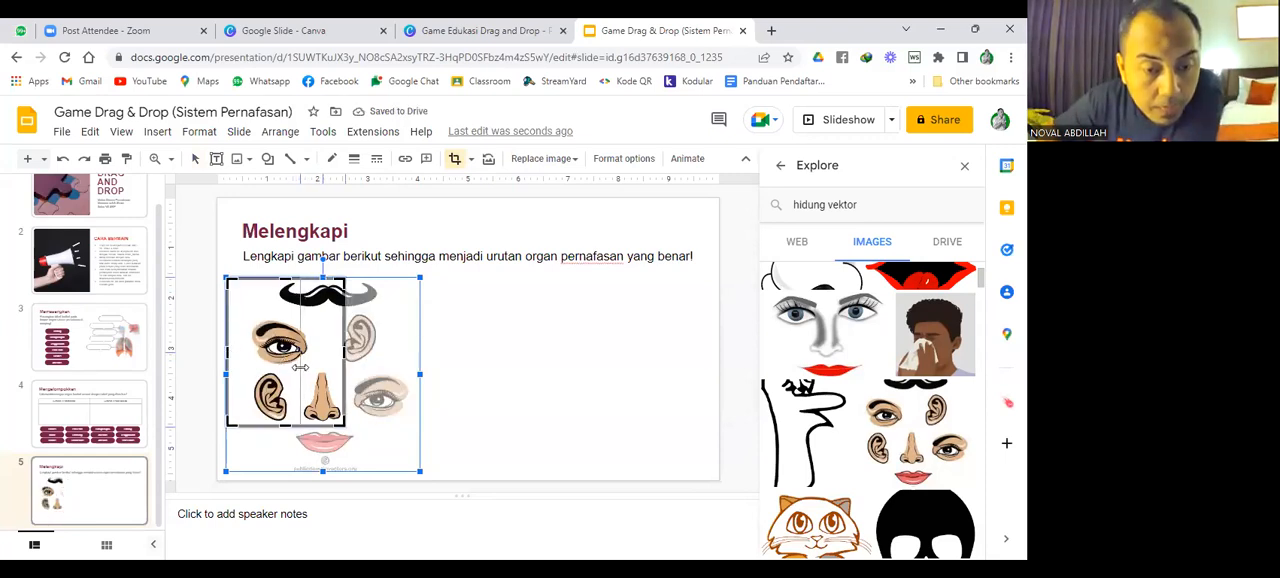
drag(300, 367, 300, 352)
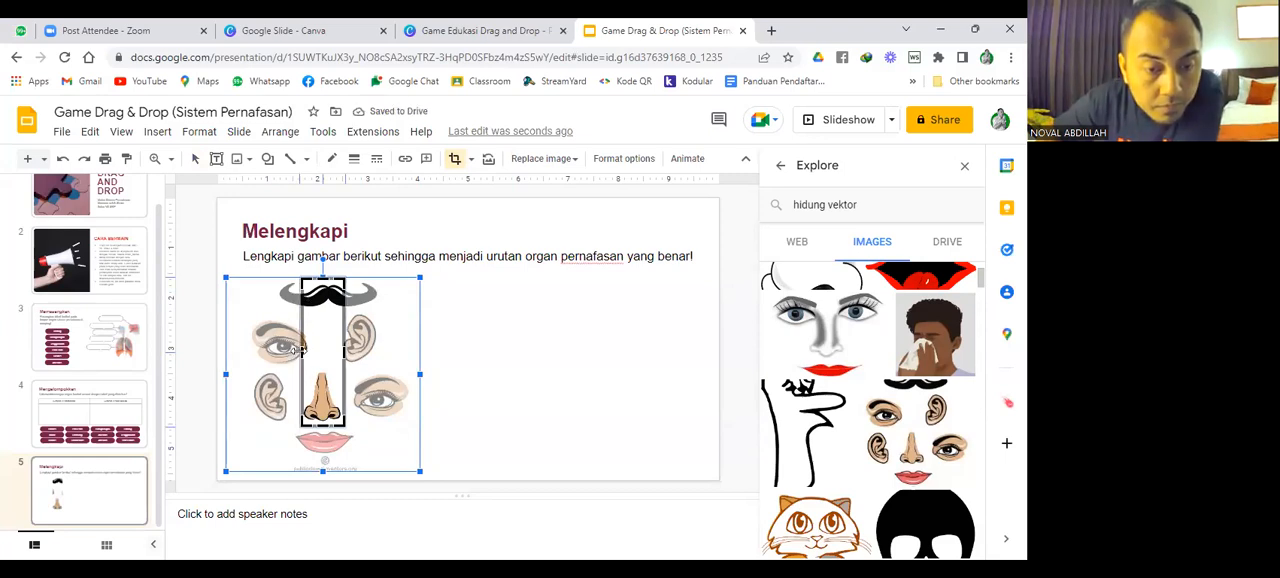
drag(302, 350, 299, 350)
drag(320, 262, 322, 364)
key(Return)
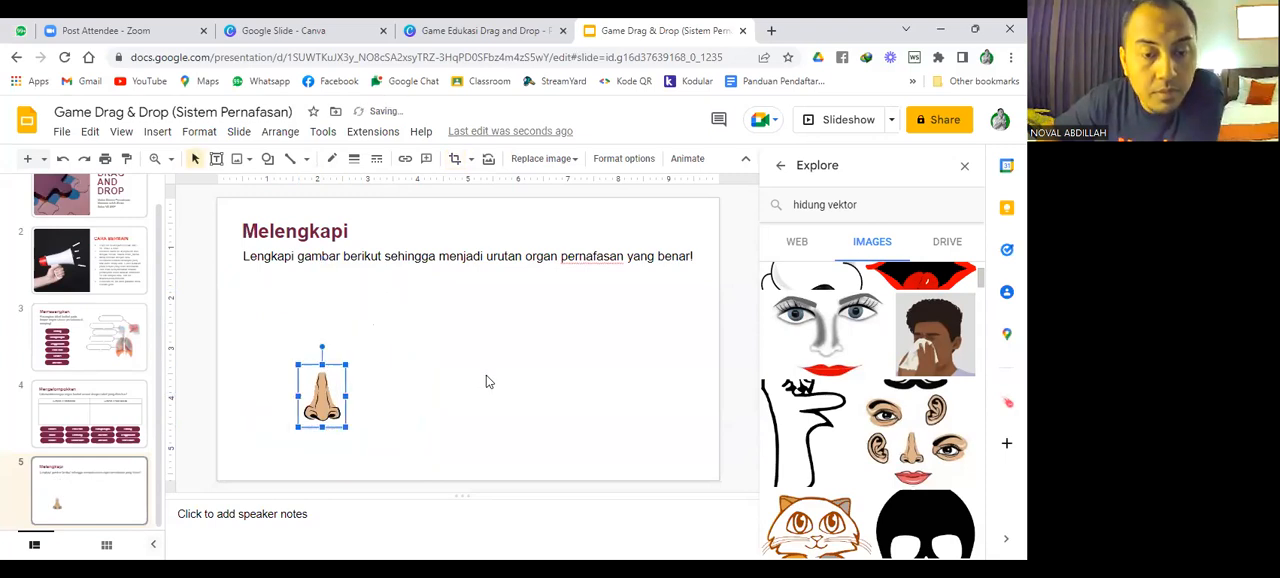
Move the cropped nose to the left side of the slide just below the instruction text and enlarge it.
drag(318, 403, 265, 327)
drag(290, 365, 343, 376)
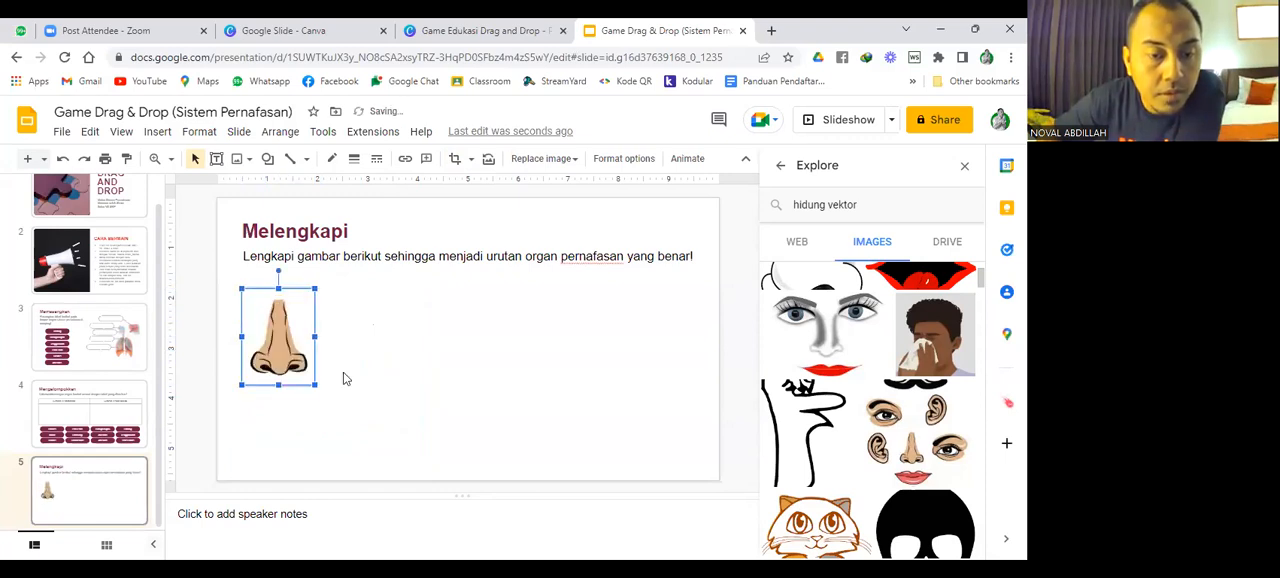
click(343, 376)
drag(287, 348, 286, 340)
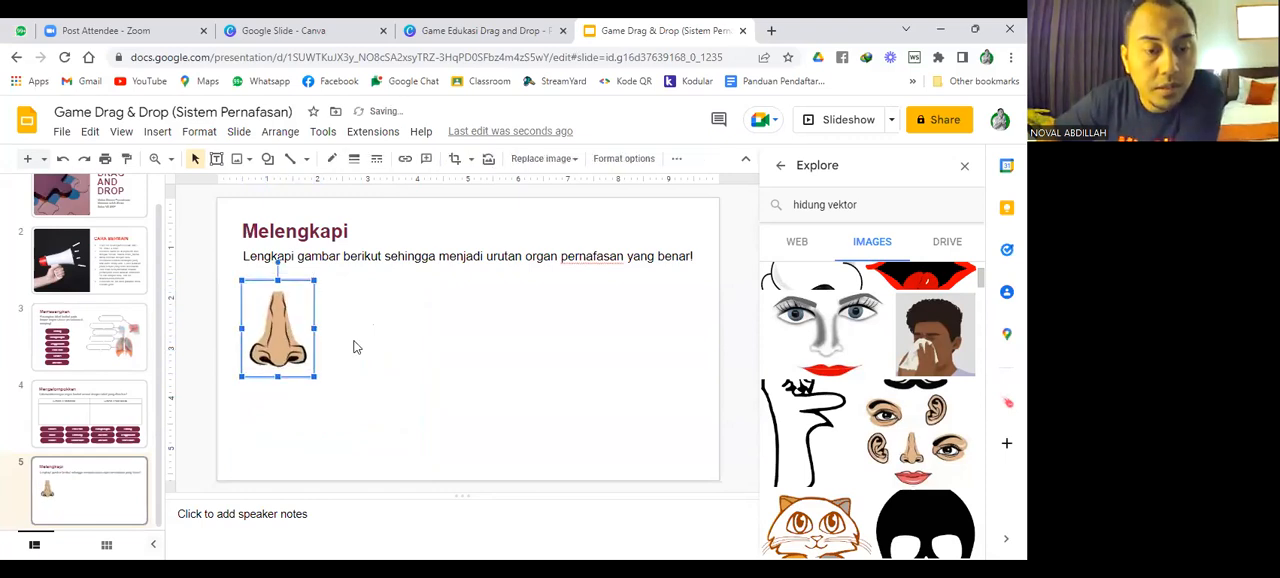
click(354, 342)
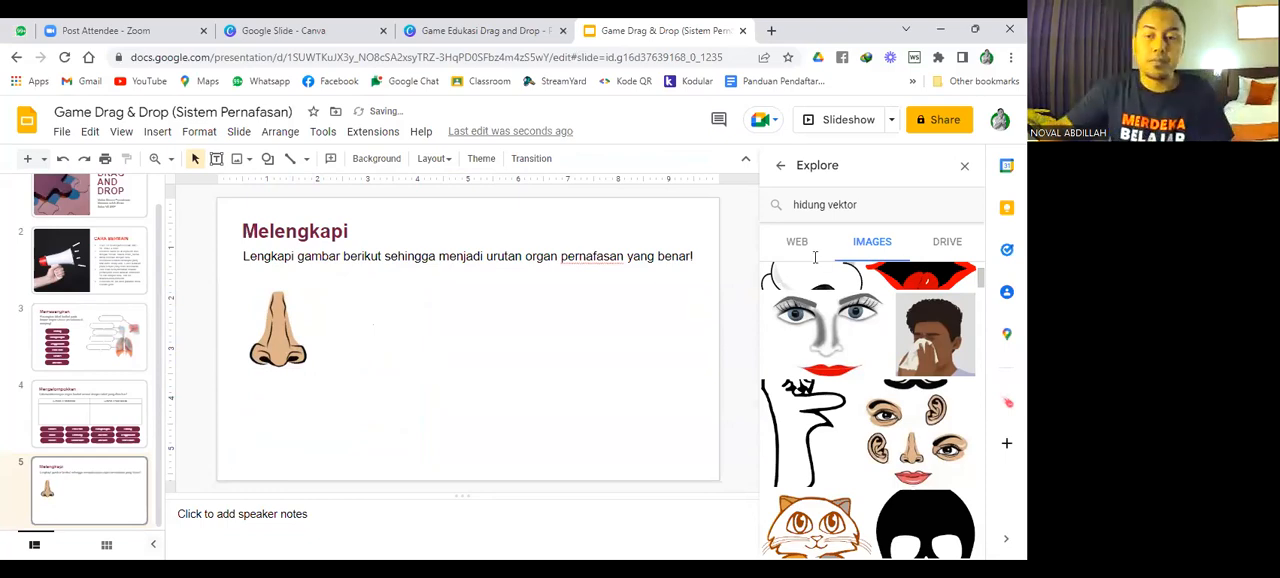
Search the Explore images for "Tenggorokan" and look through the results for a usable throat picture.
triple_click(773, 206)
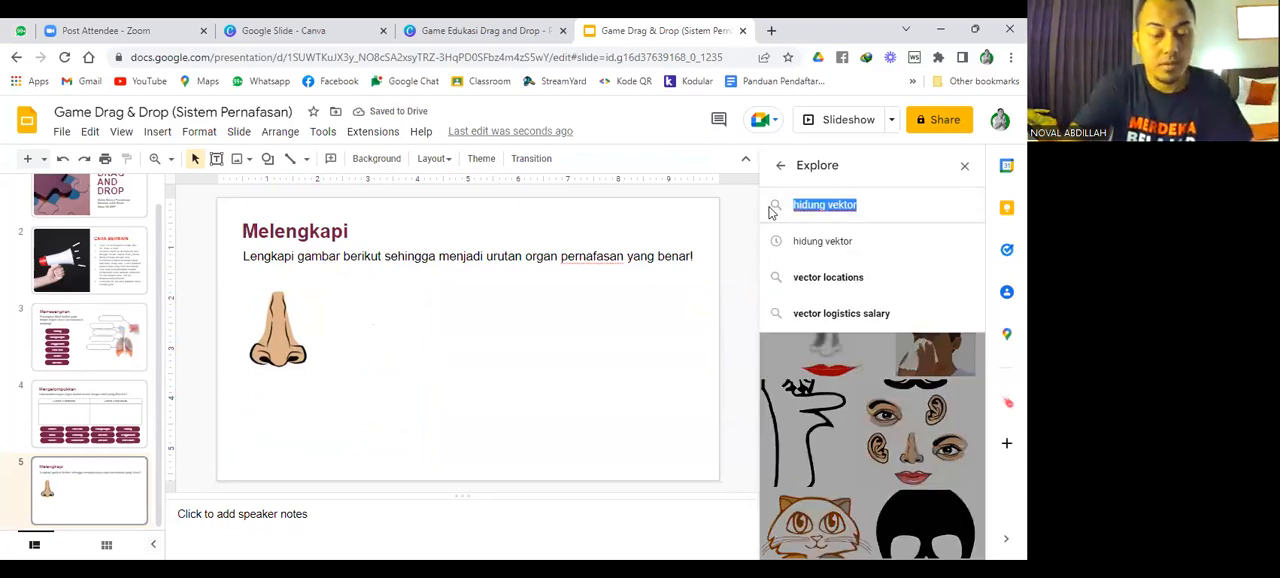
text(Tenggorokan)
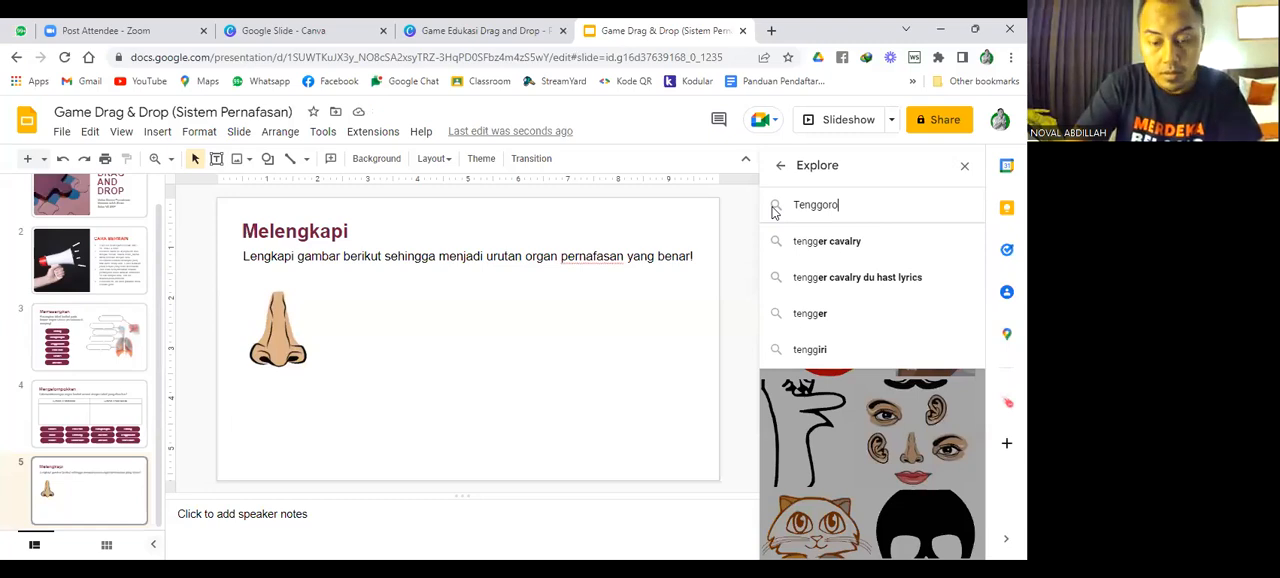
key(Return)
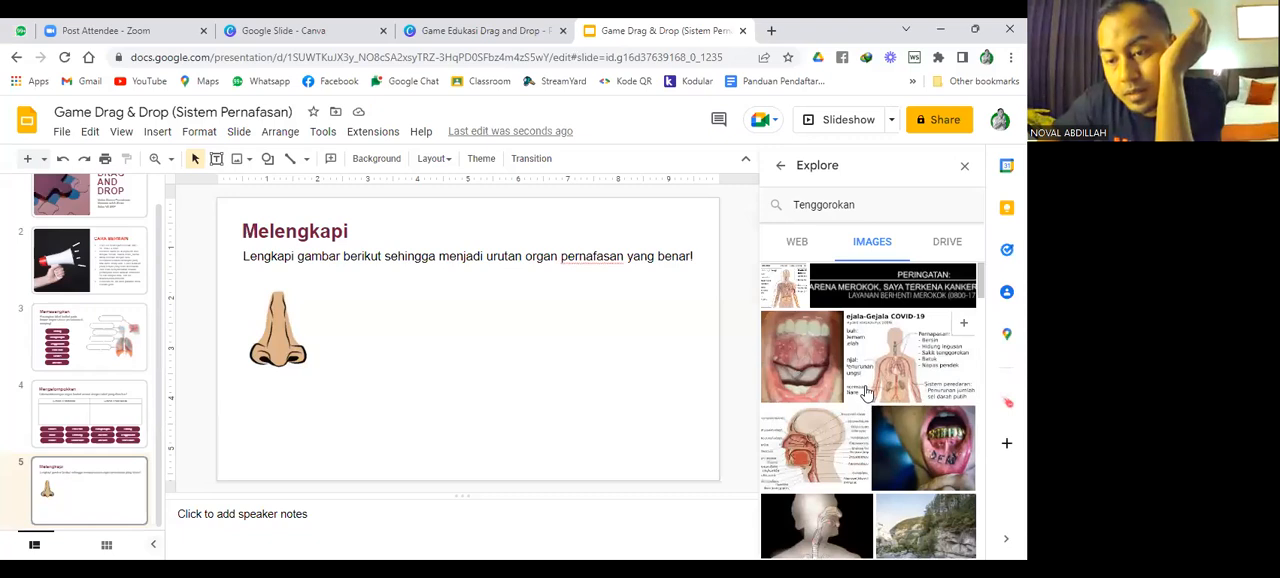
scroll(866, 392, down, 6)
scroll(866, 392, down, 10)
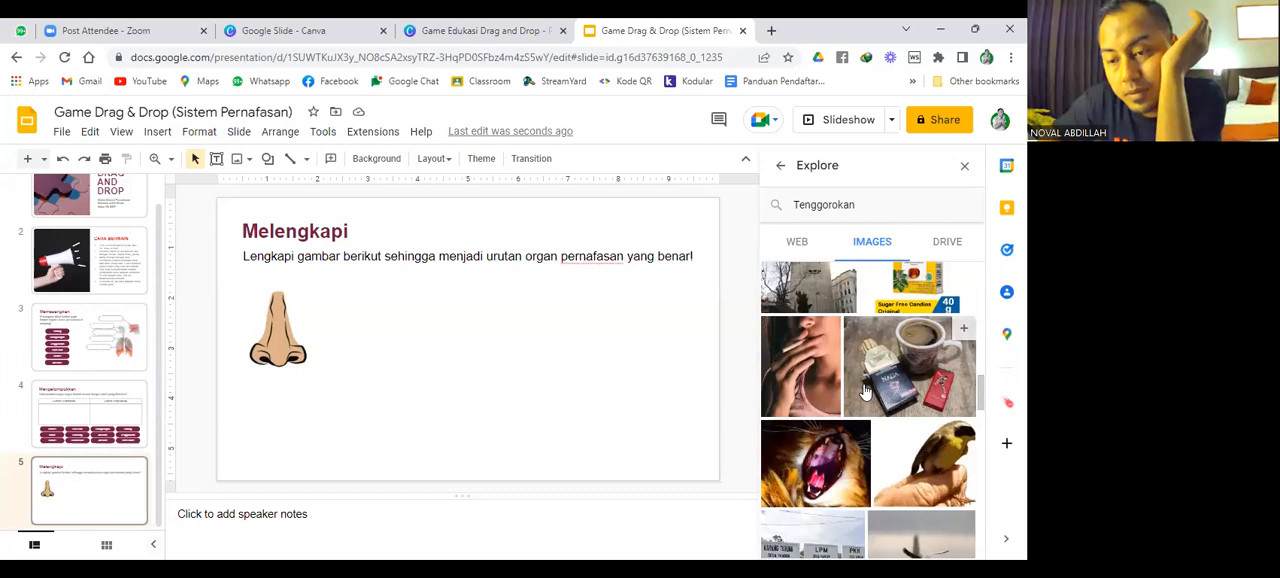
scroll(866, 392, down, 5)
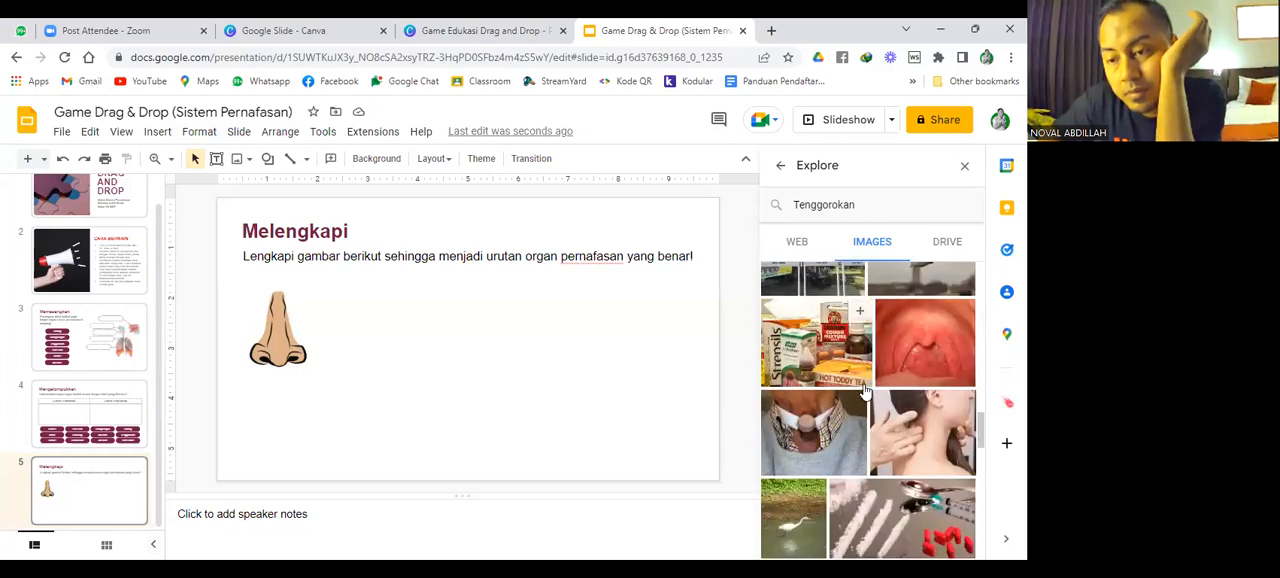
scroll(866, 392, down, 4)
scroll(866, 392, down, 8)
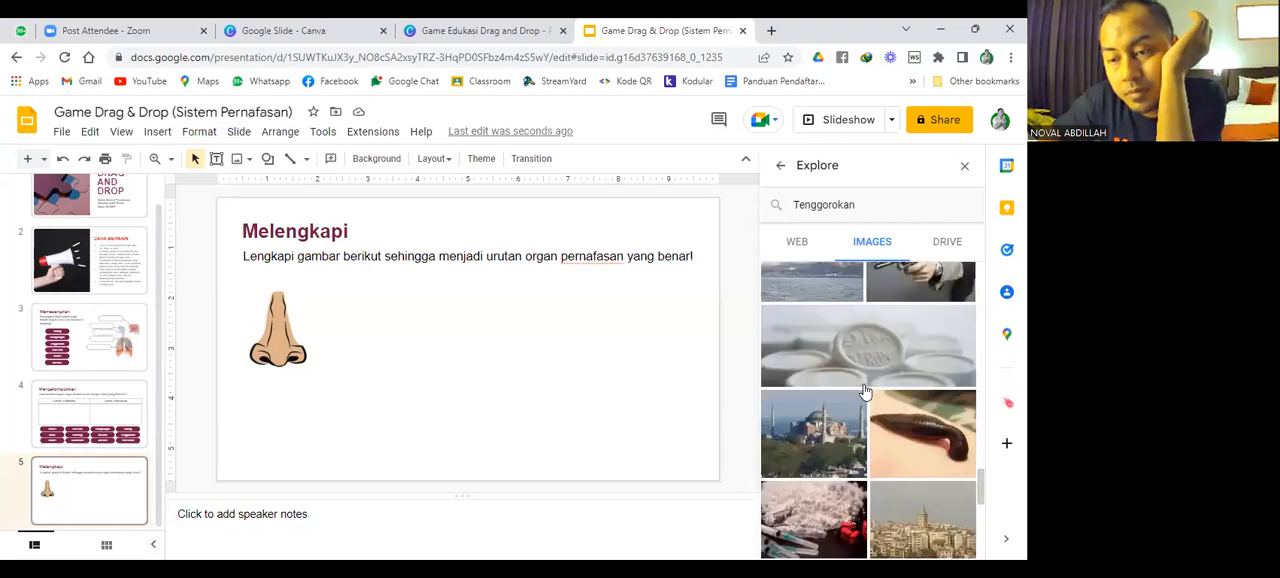
scroll(862, 392, down, 2)
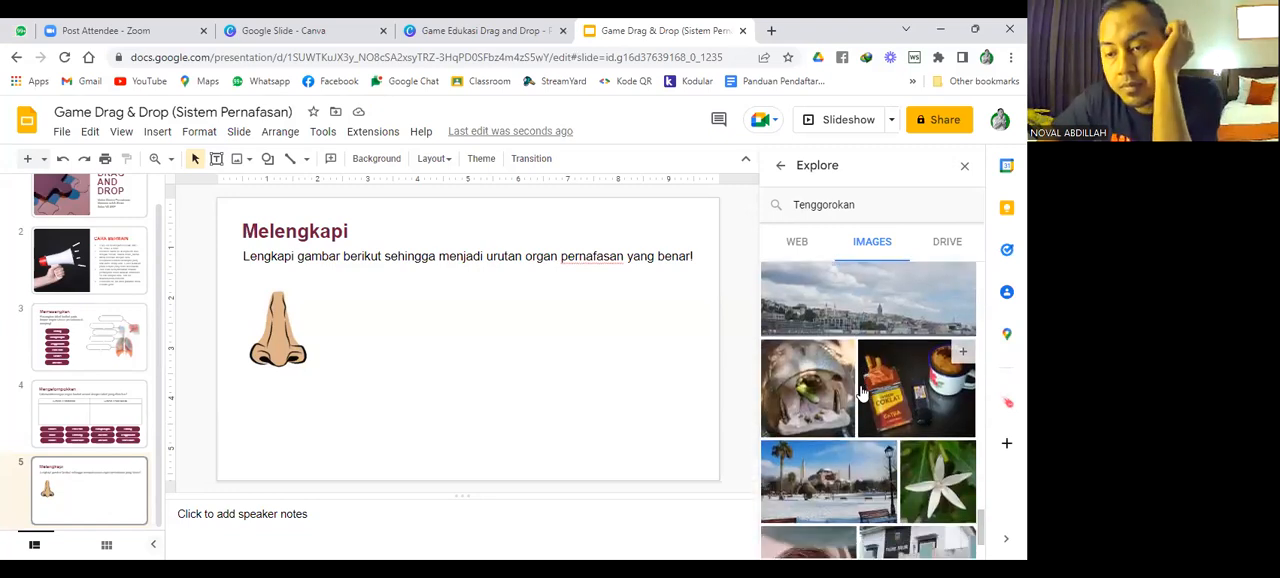
Refine the Explore image search to "Tenggorokan Vektor" and look through the results for a throat illustration.
click(873, 202)
text(Ve)
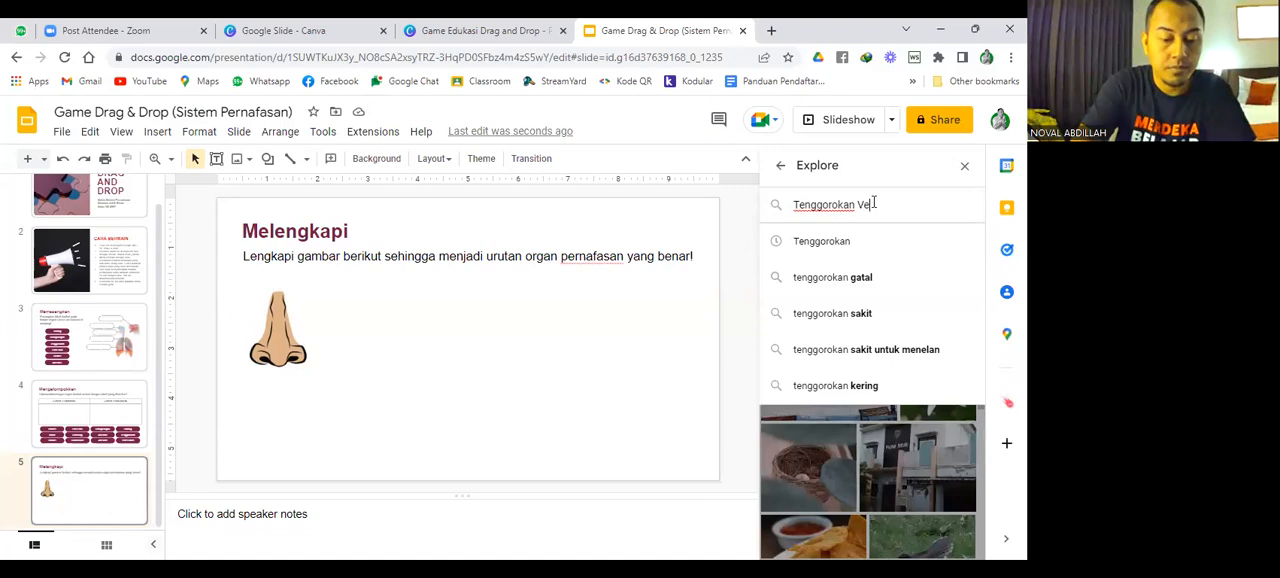
text(ktor)
key(Return)
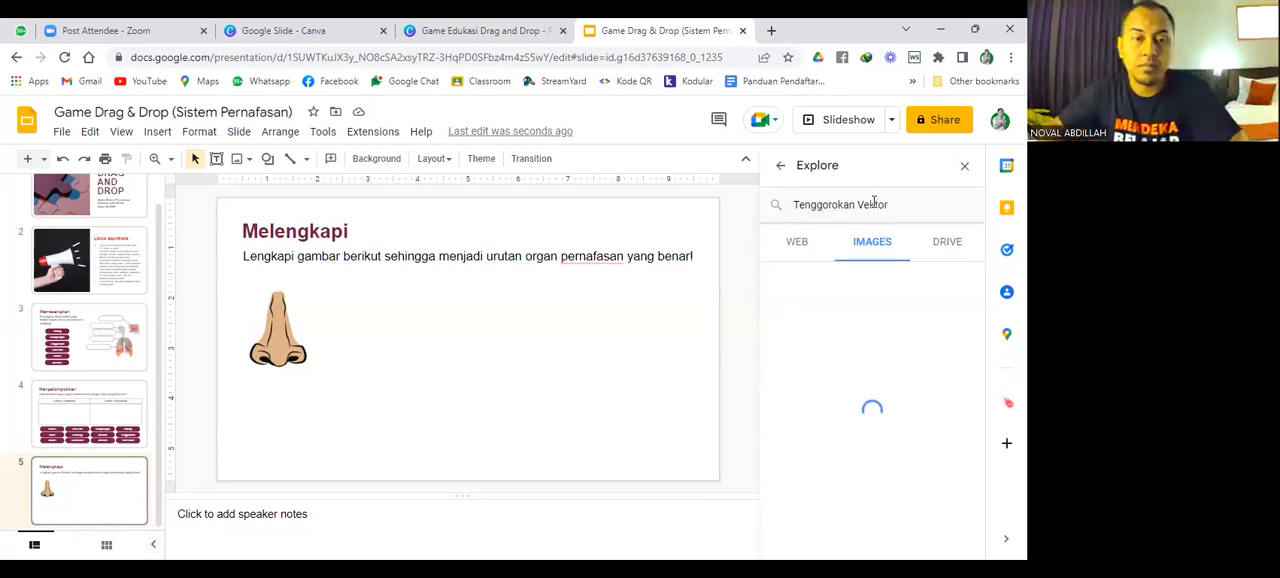
scroll(850, 285, down, 10)
scroll(845, 291, down, 6)
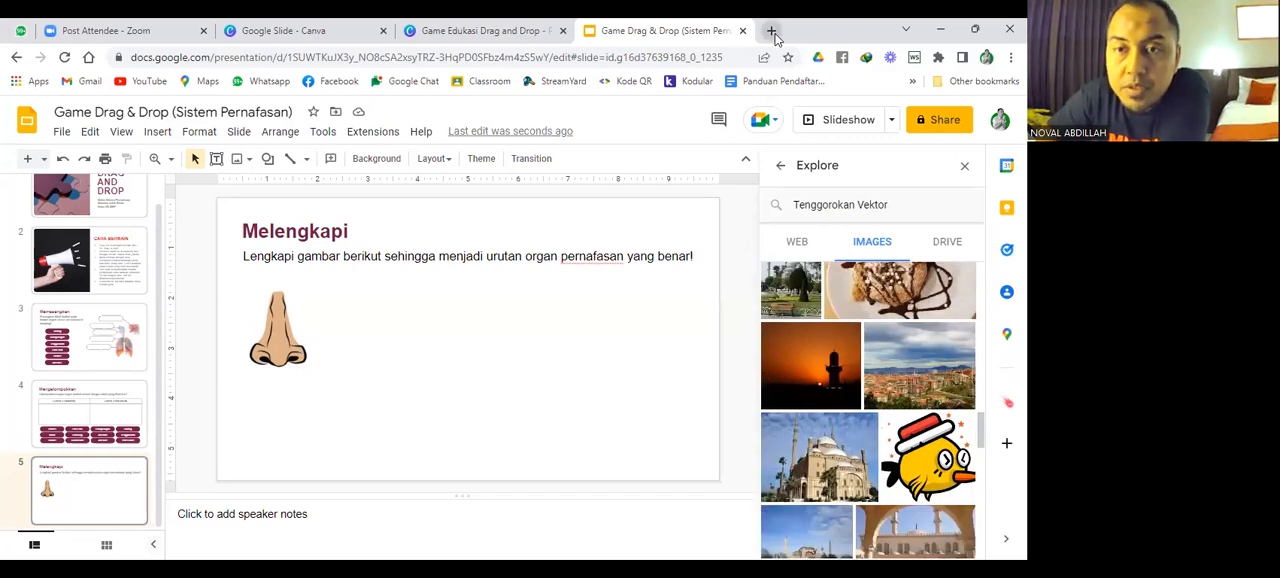
Open a new browser tab and search Google for "tenggorokanvektor".
click(772, 32)
text(vektor)
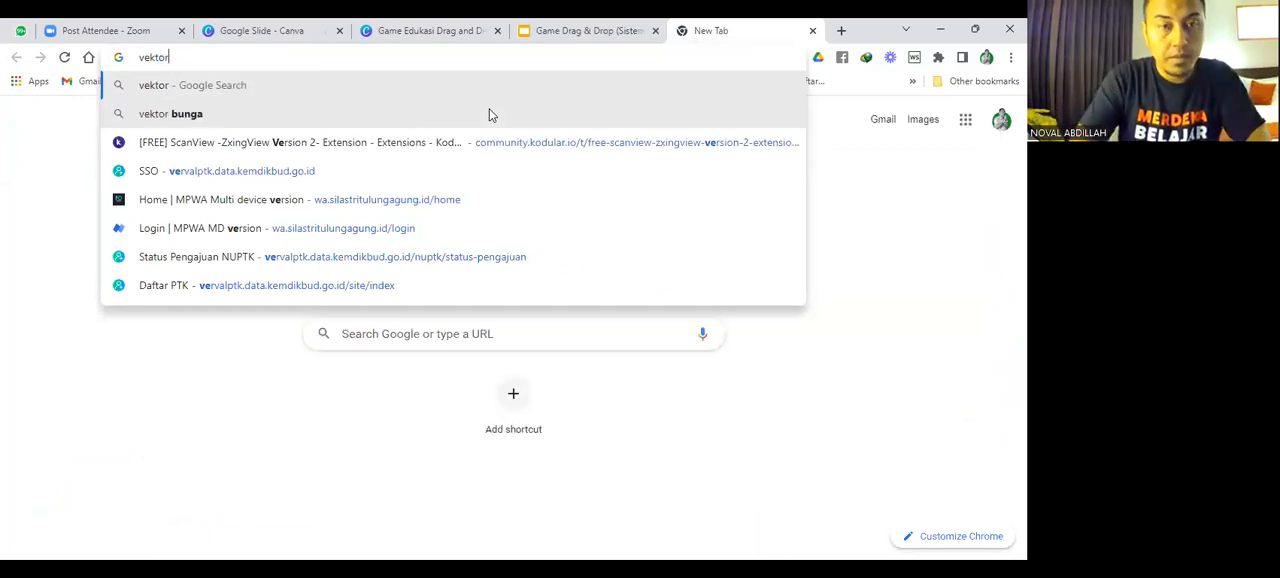
key(Return)
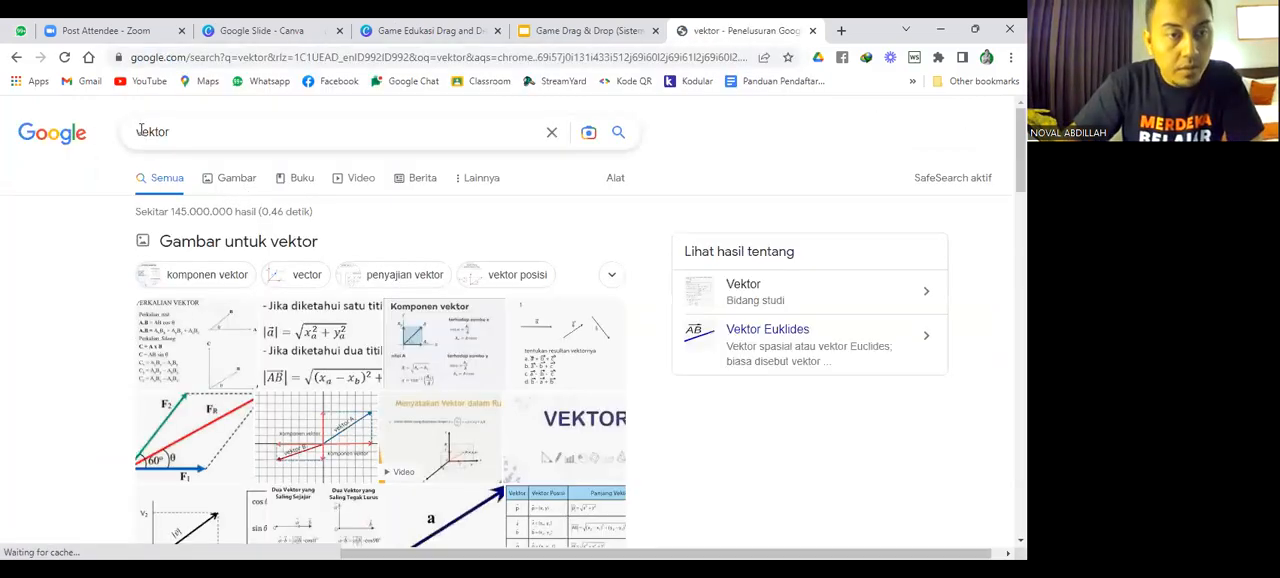
click(140, 131)
text(tenggorokan)
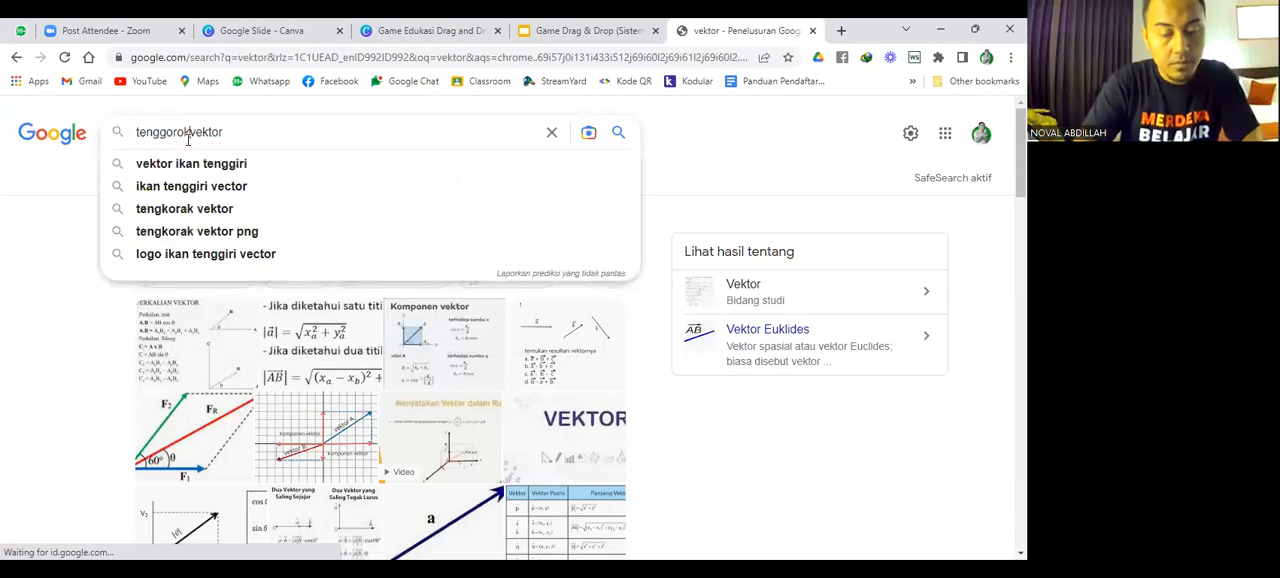
key(Return)
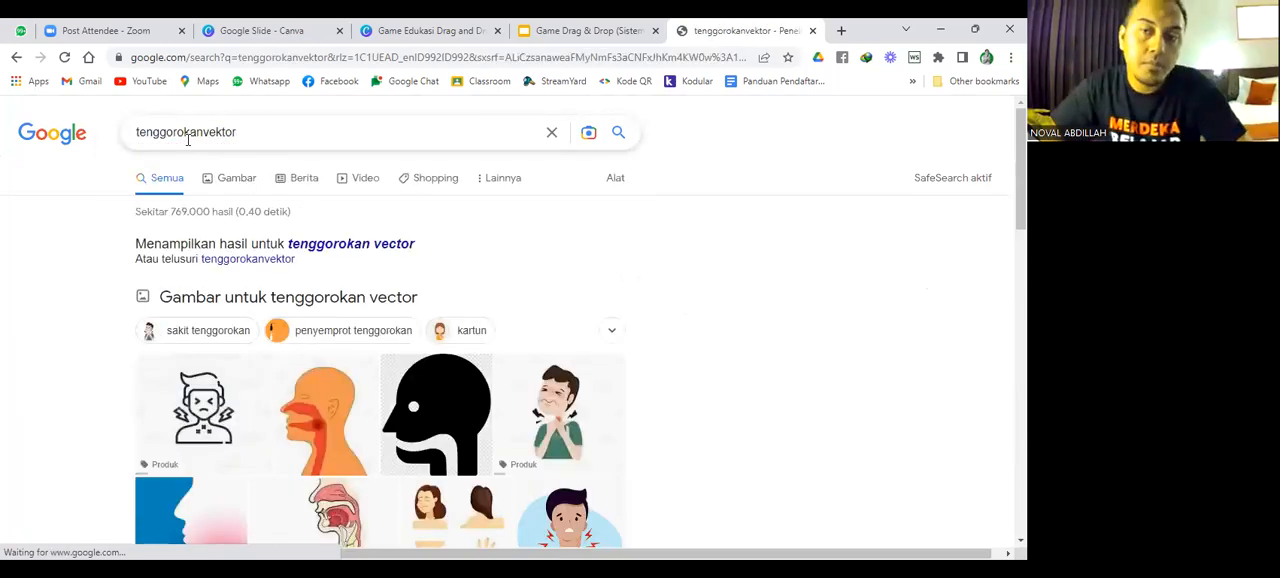
Show the image results for the throat search and open the id.pngtree.com human organ illustration in a new tab.
scroll(200, 170, down, 4)
scroll(280, 215, up, 2)
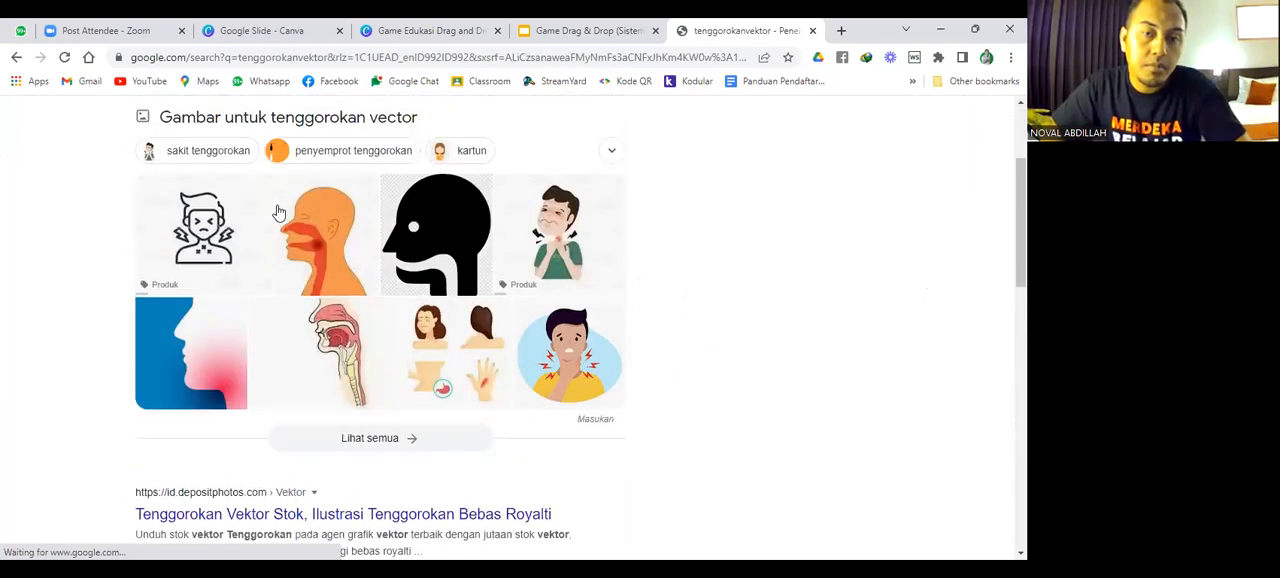
scroll(335, 272, up, 3)
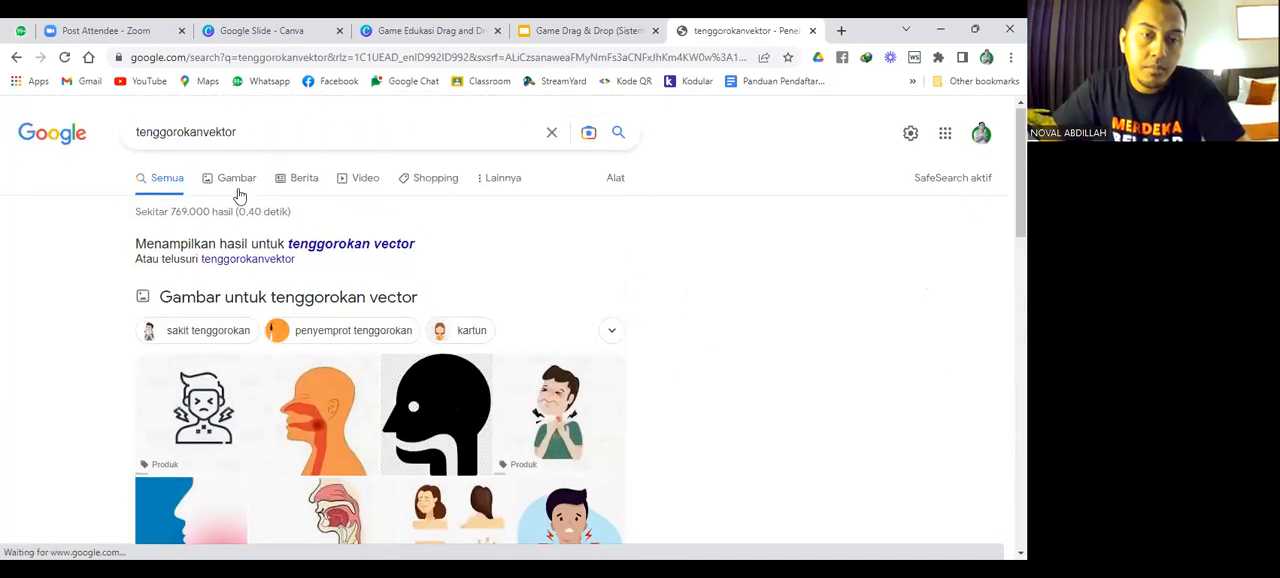
click(237, 191)
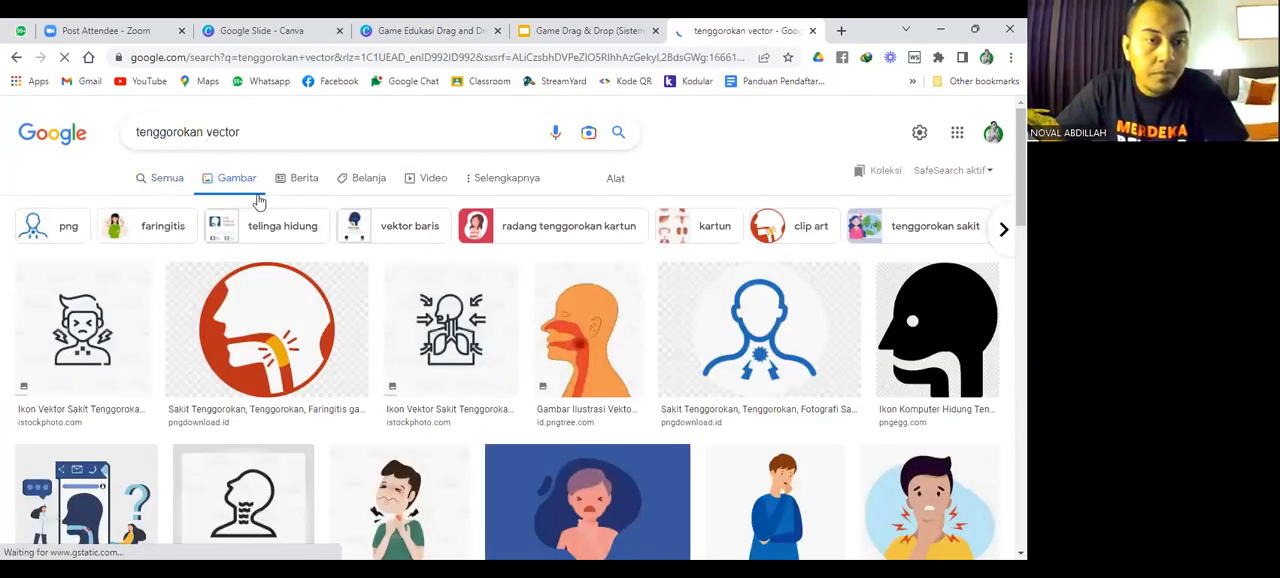
scroll(281, 231, down, 3)
scroll(435, 288, down, 5)
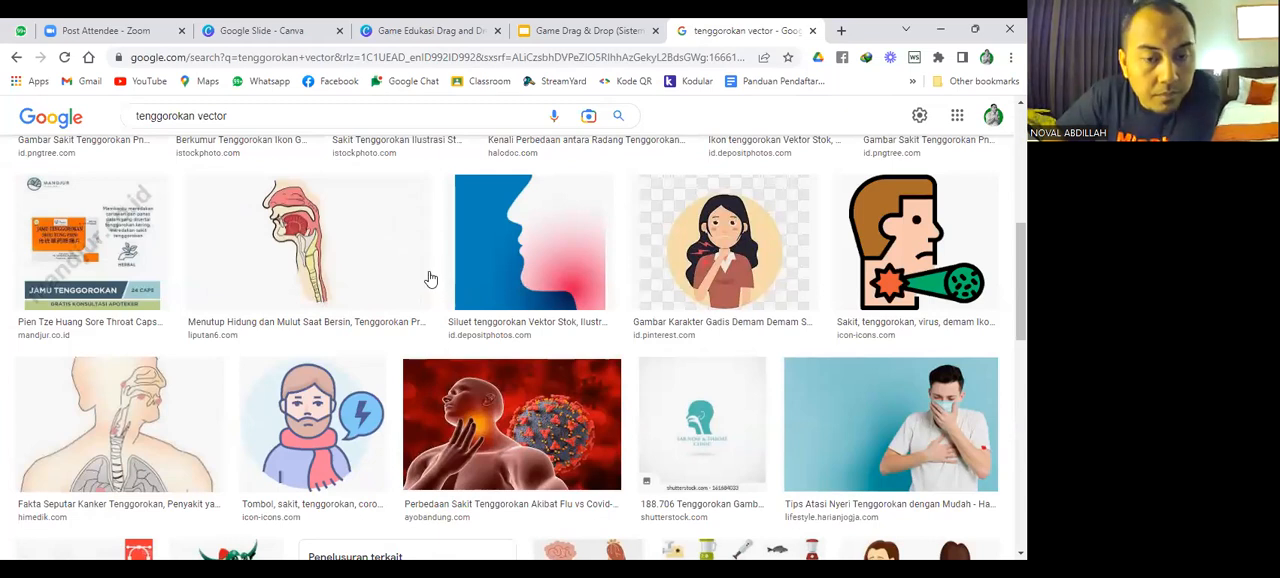
scroll(430, 278, down, 3)
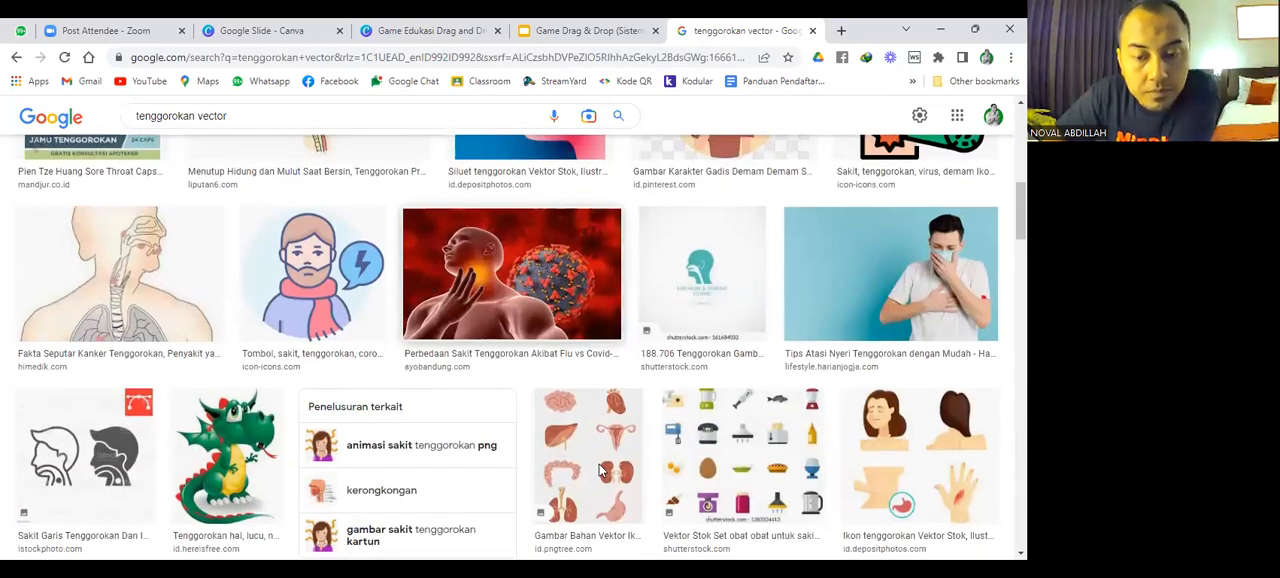
right_click(587, 455)
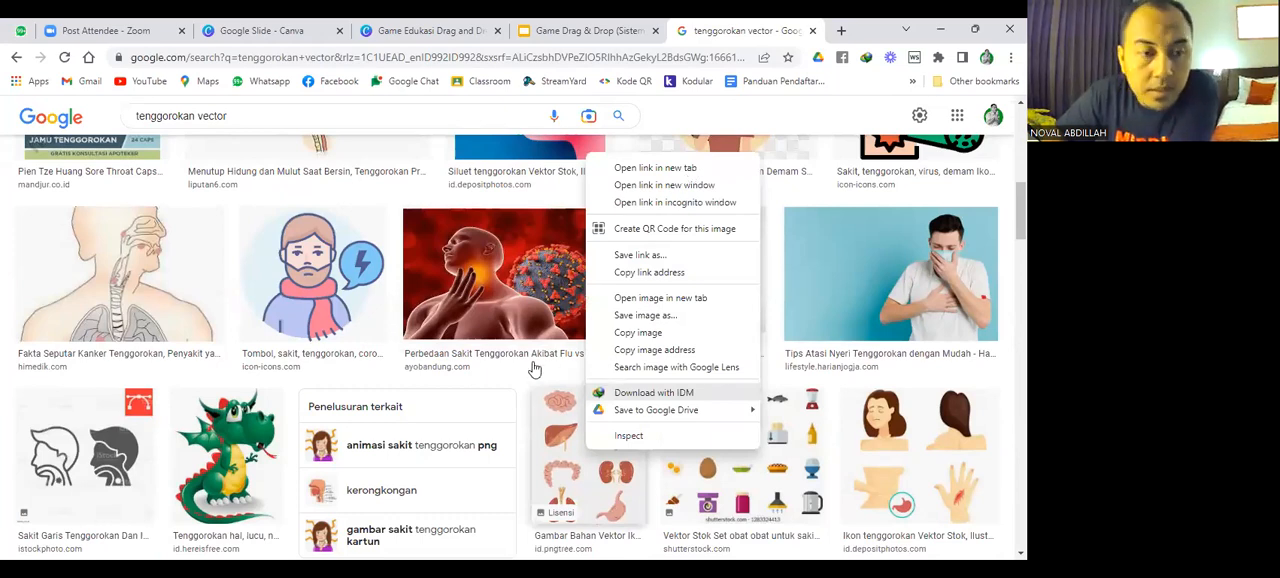
Open the himedik.com throat anatomy illustration from the image results in another new tab.
scroll(534, 368, down, 7)
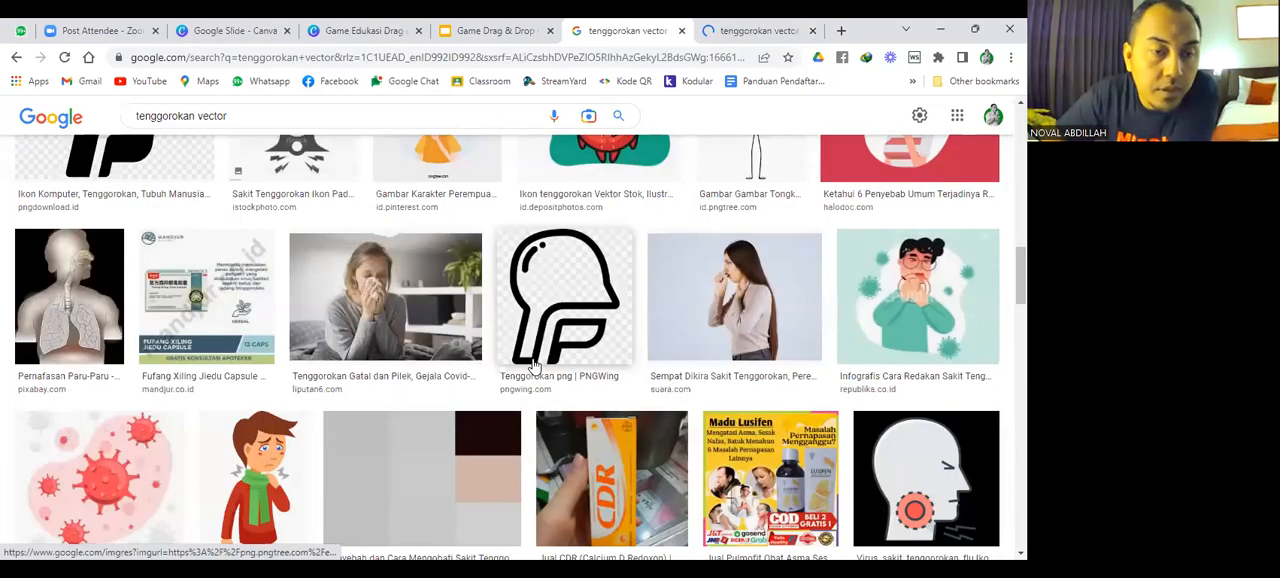
scroll(407, 397, down, 5)
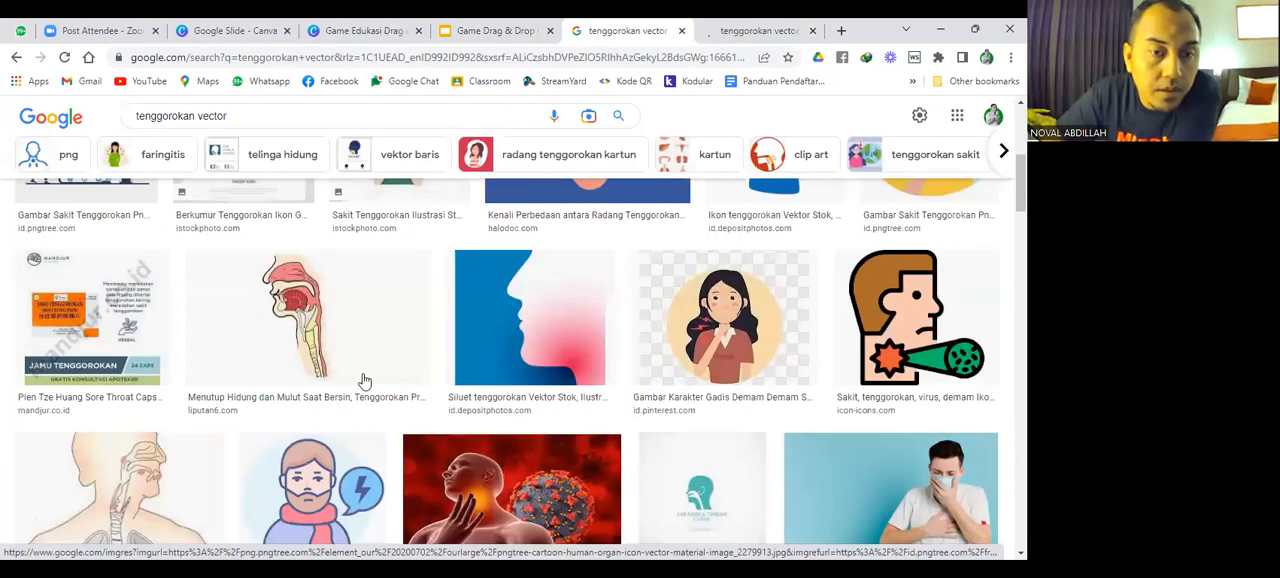
right_click(230, 160)
click(230, 158)
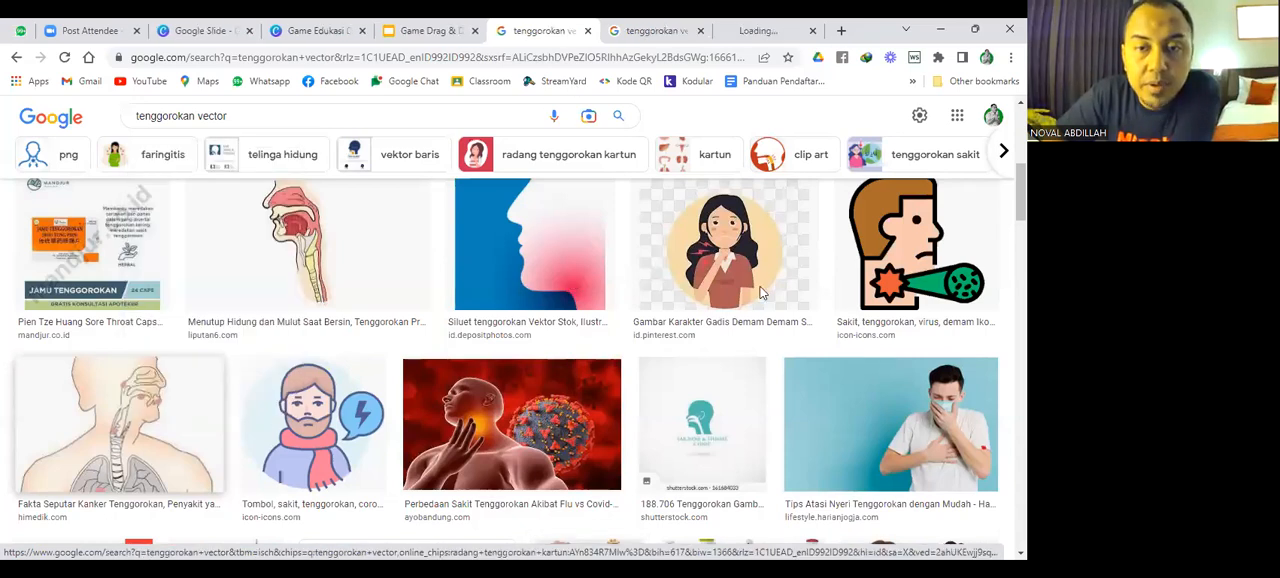
Examine the Pngtree organ illustration and its related images for suitable breathing organs.
key(ctrl+Tab)
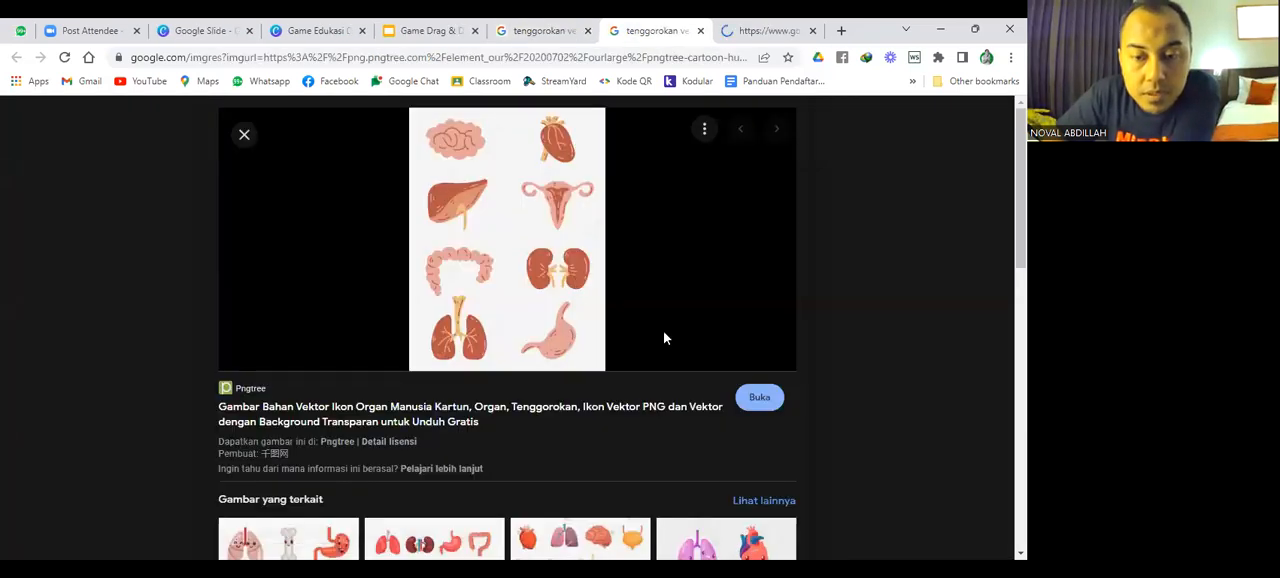
scroll(663, 335, down, 3)
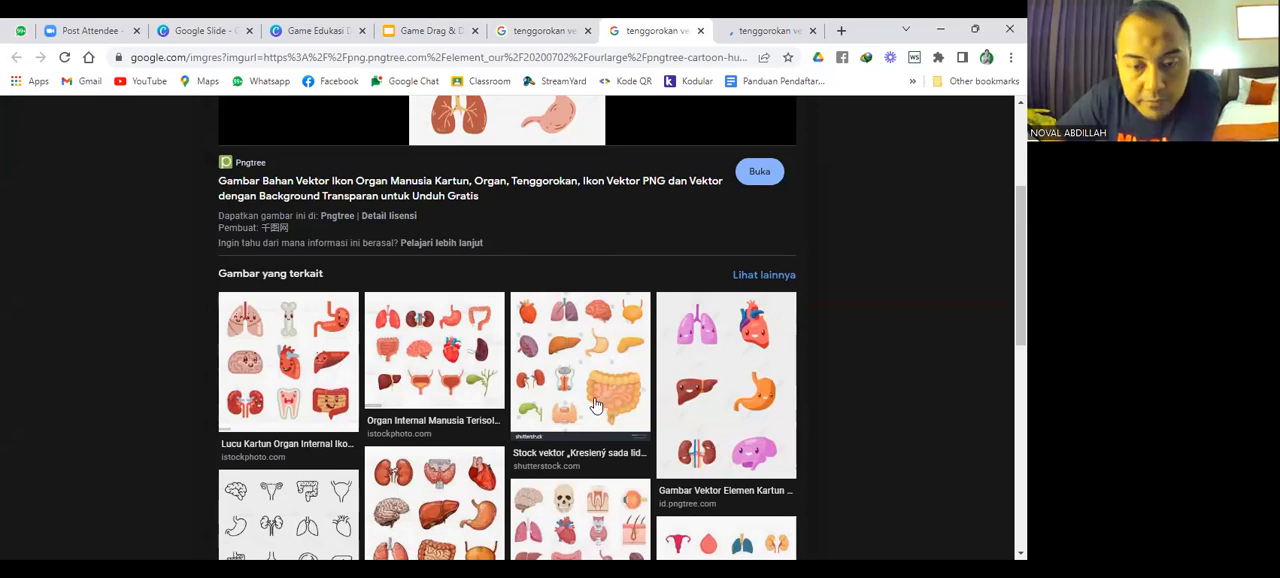
scroll(594, 397, down, 1)
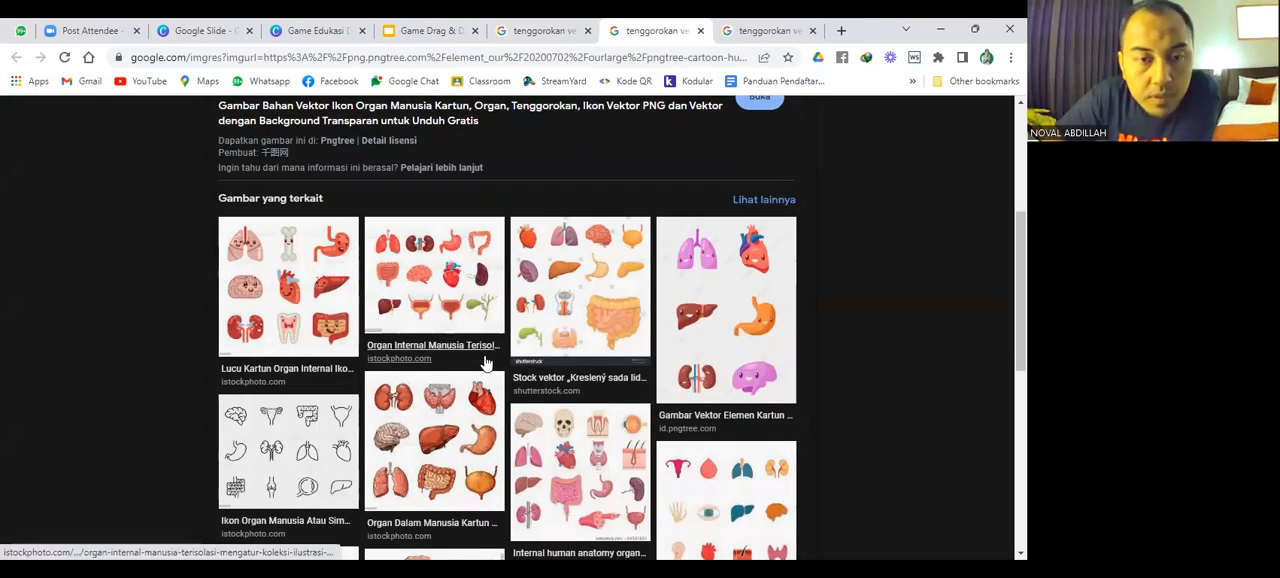
scroll(545, 240, up, 4)
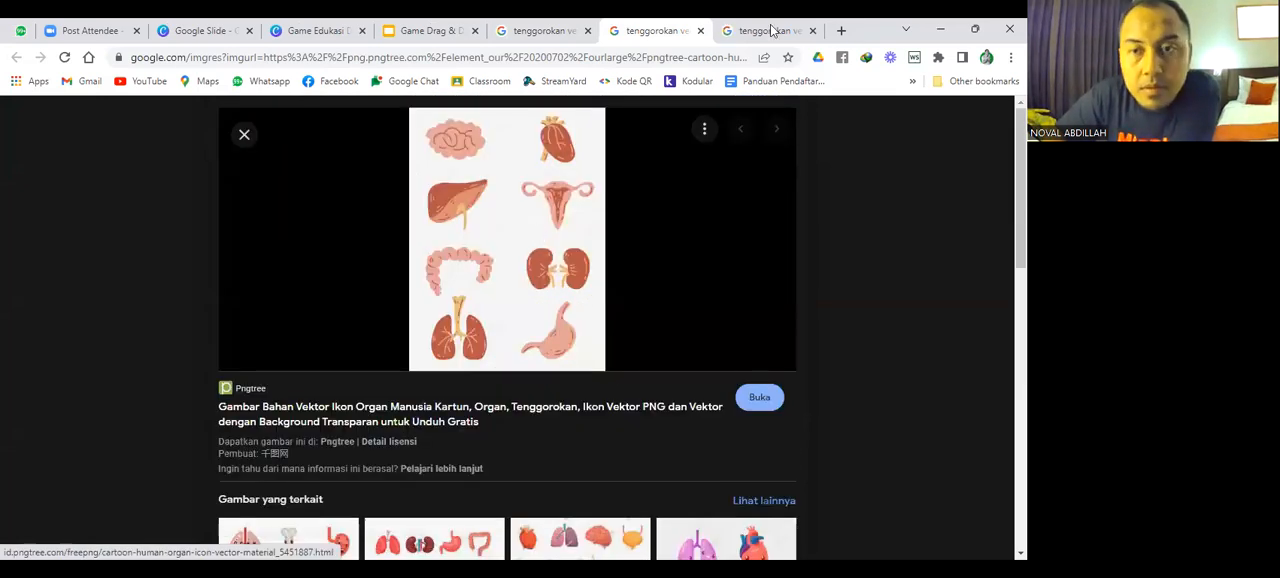
Open the HiMedik article from the throat image preview and view its full-size anatomy illustration.
key(ctrl+Tab)
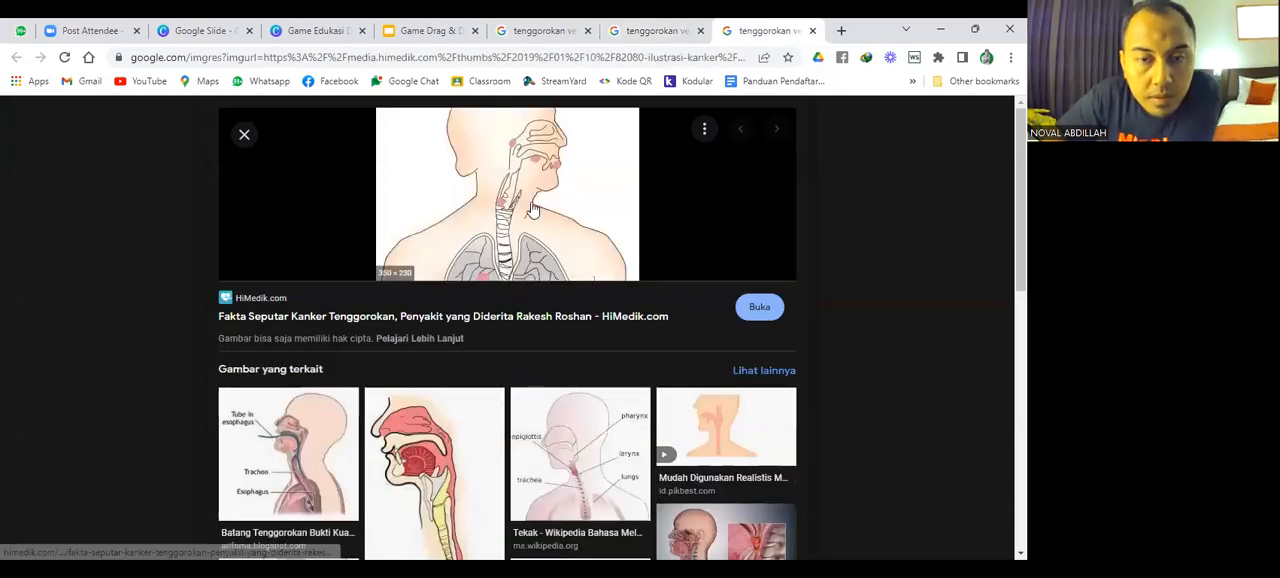
click(612, 268)
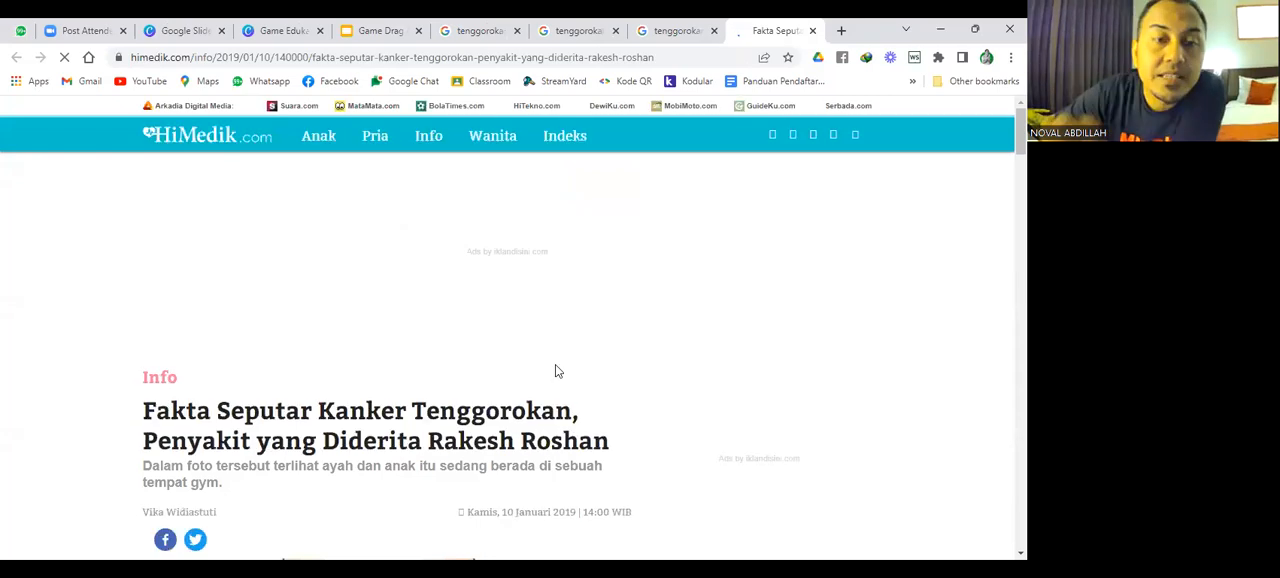
scroll(452, 345, down, 5)
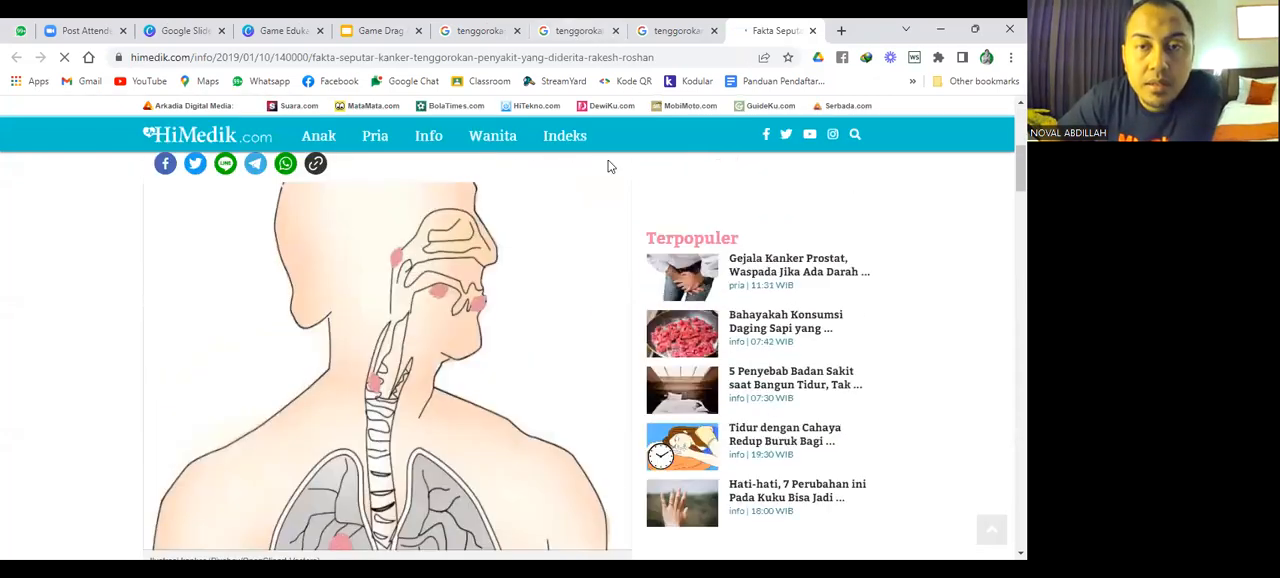
Return to the Pngtree organ illustration preview and browse its related images again for respiratory organs.
key(ctrl+shift+Tab)
key(ctrl+shift+Tab)
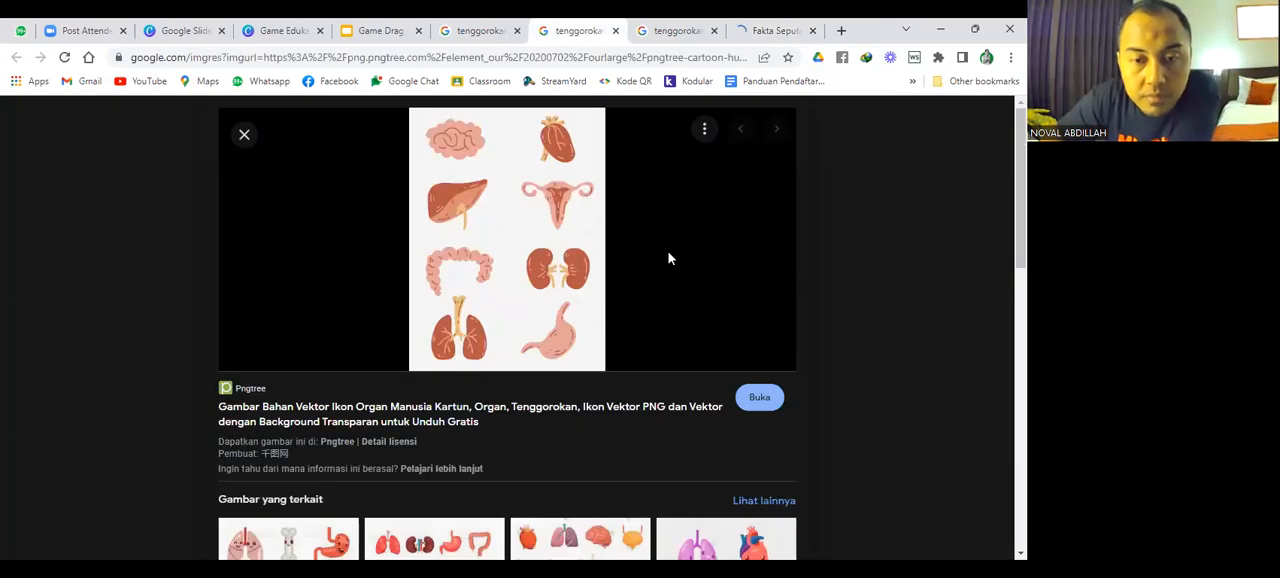
scroll(669, 258, down, 1)
scroll(668, 262, down, 3)
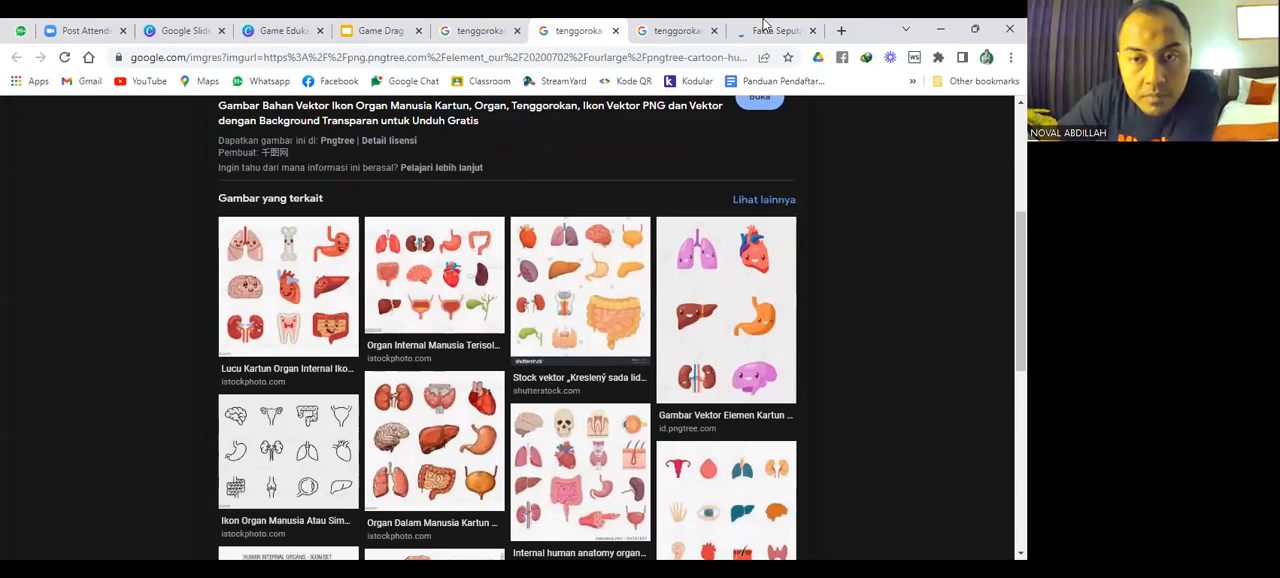
scroll(473, 262, down, 1)
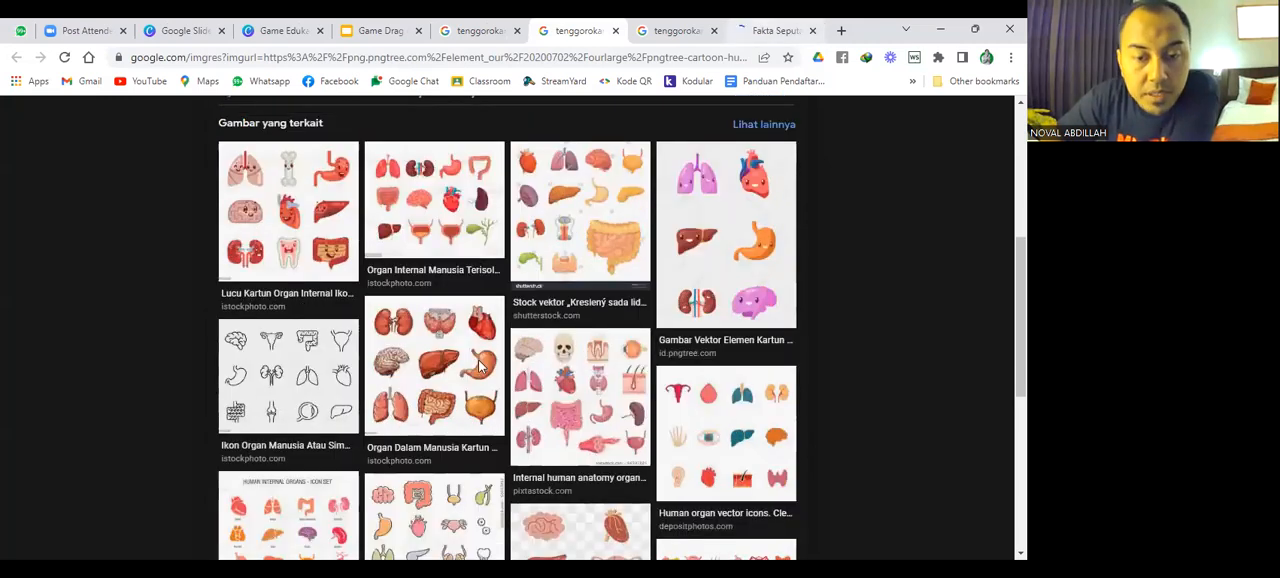
Switch back to the Google Slides presentation and paste the clipboard contents onto the Melengkapi slide.
key(ctrl+Tab)
key(ctrl+Tab)
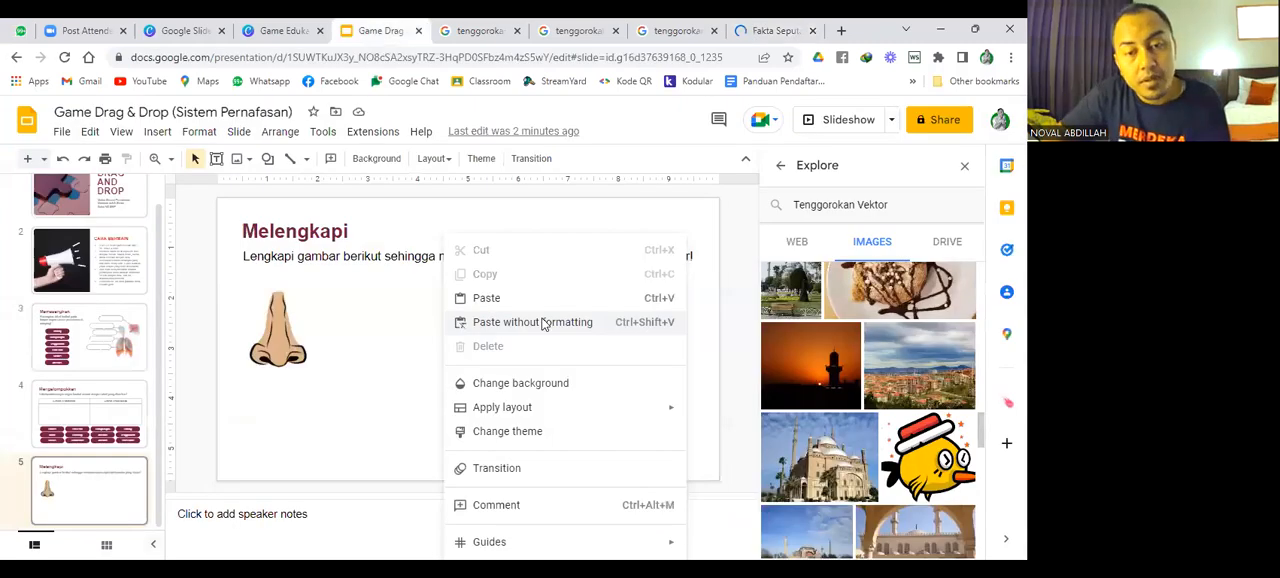
click(539, 307)
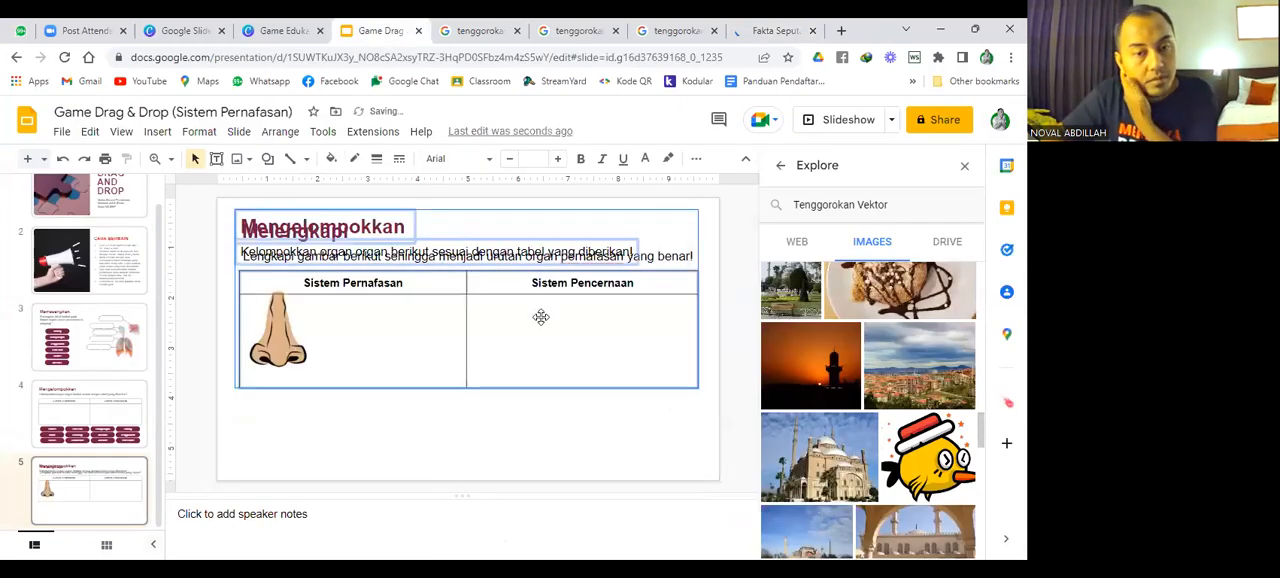